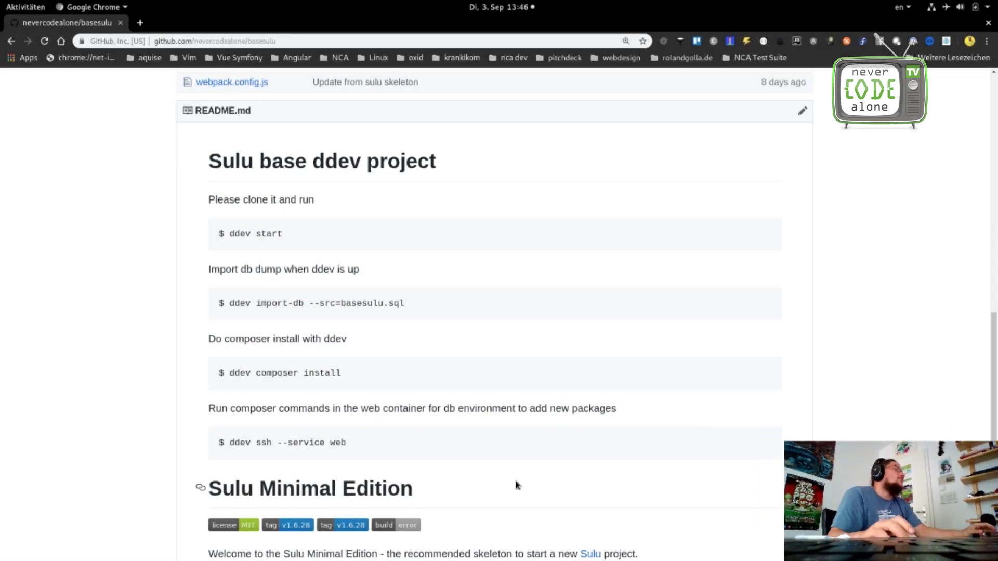
pyautogui.scroll(4, 481, 420)
pyautogui.scroll(4, 481, 422)
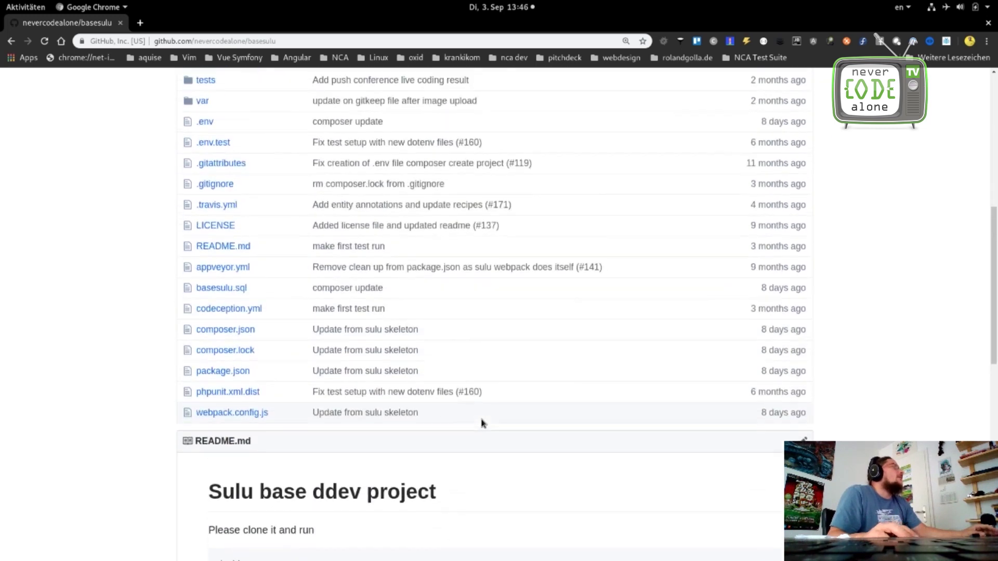
pyautogui.scroll(4, 482, 422)
pyautogui.scroll(4, 481, 422)
pyautogui.scroll(2, 481, 422)
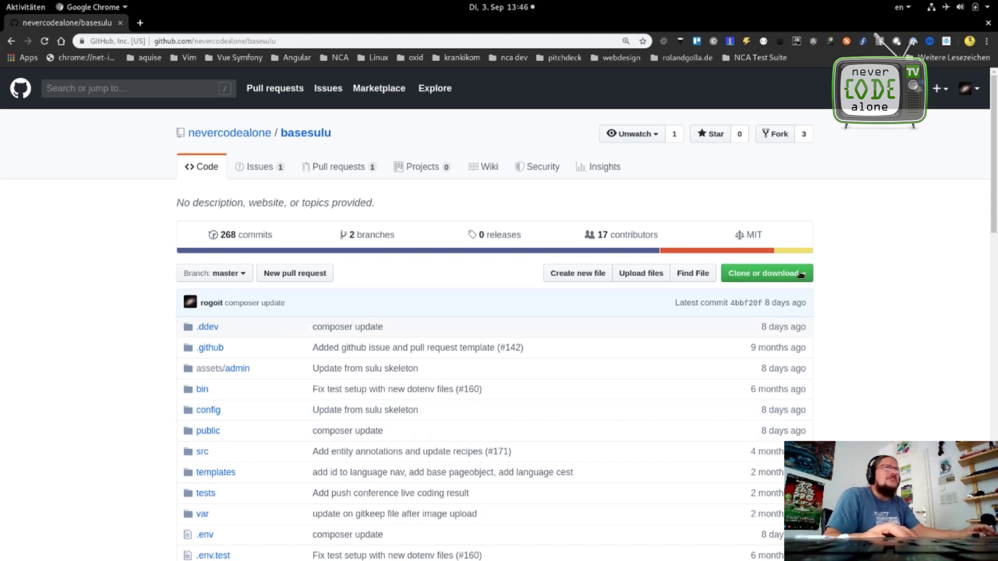
# - Rerun the suggested 'git clone …basesulu.git rolandgolla.de' command in the terminal
pyautogui.hotkey('alt', 'Tab')
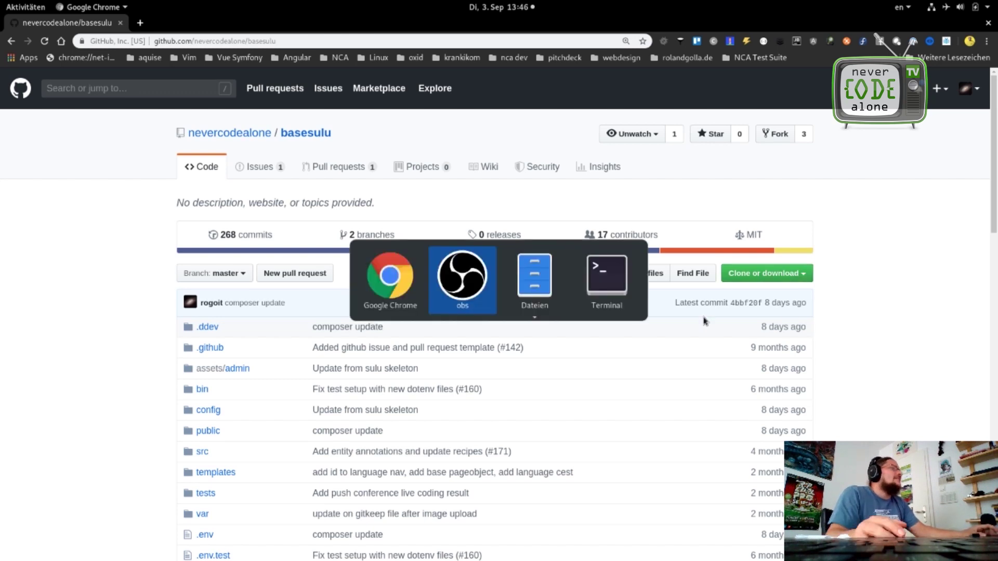
pyautogui.hotkey('alt', 'Tab')
pyautogui.hotkey('alt', 'Tab')
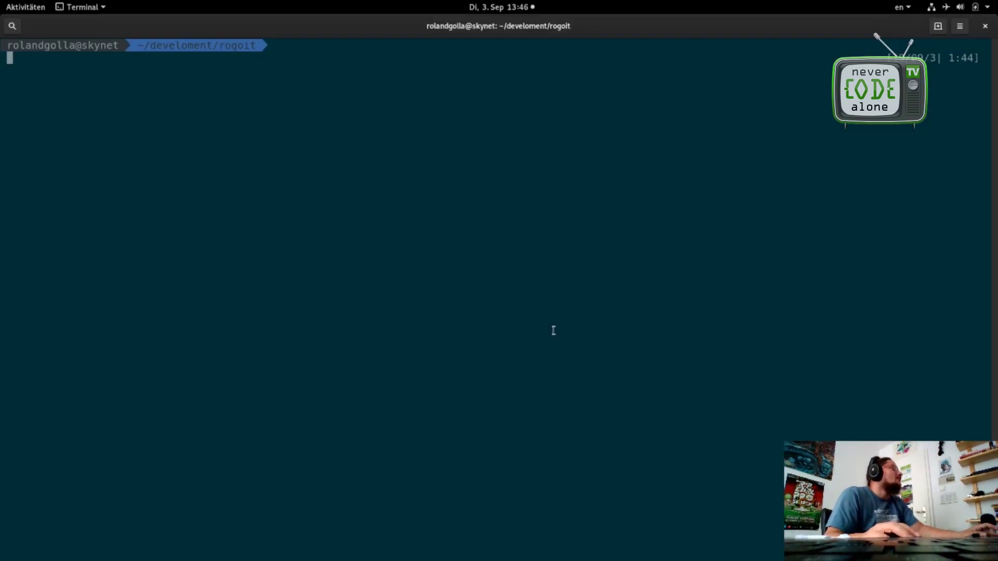
pyautogui.write('git')
pyautogui.press('Up')
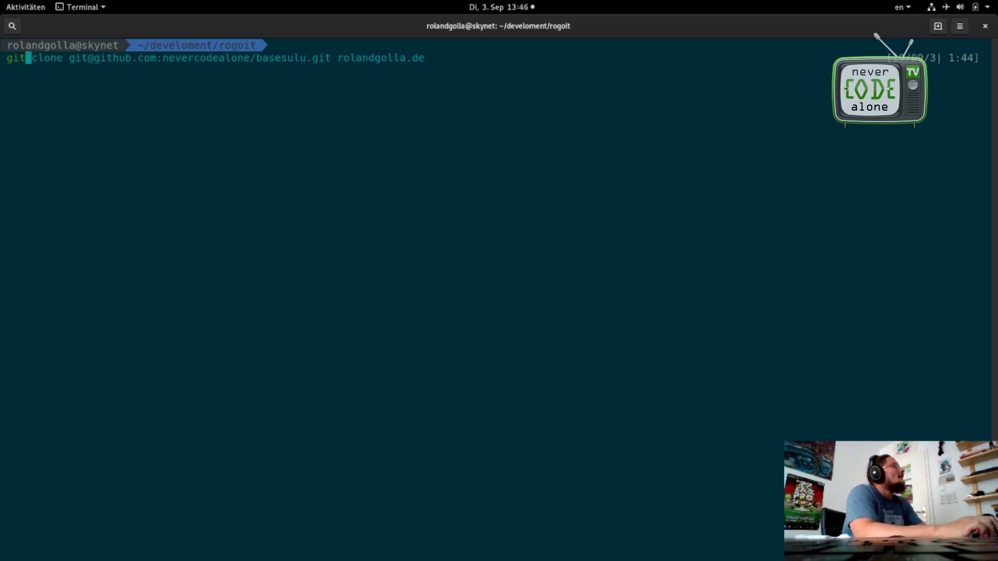
pyautogui.press('Right')
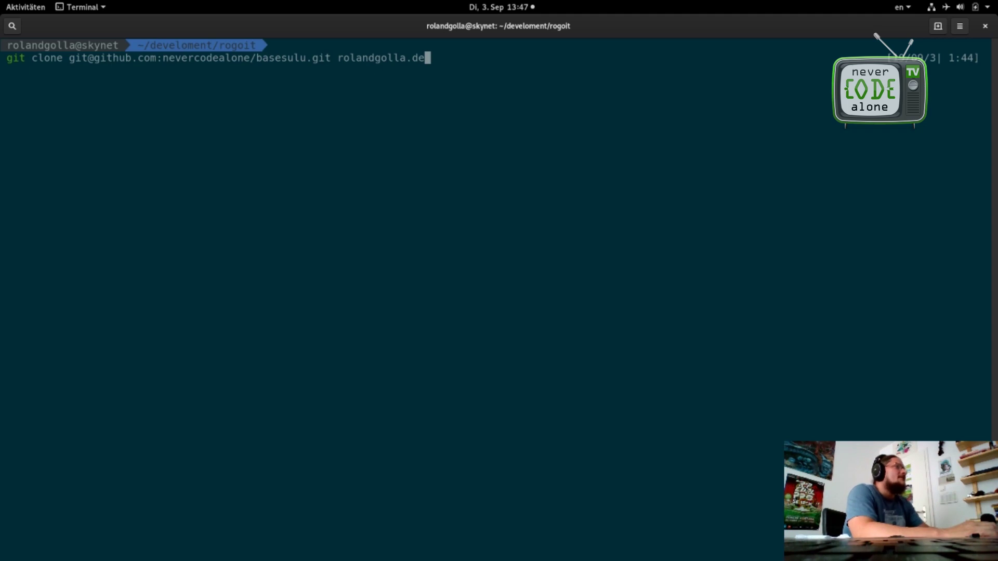
pyautogui.press('Return')
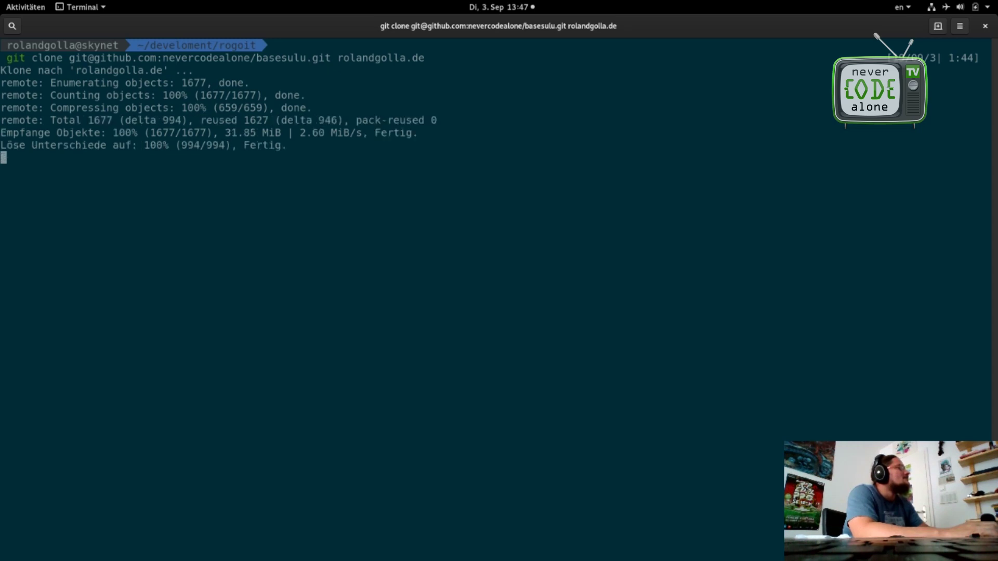
pyautogui.write('cd rolandgolla.de')
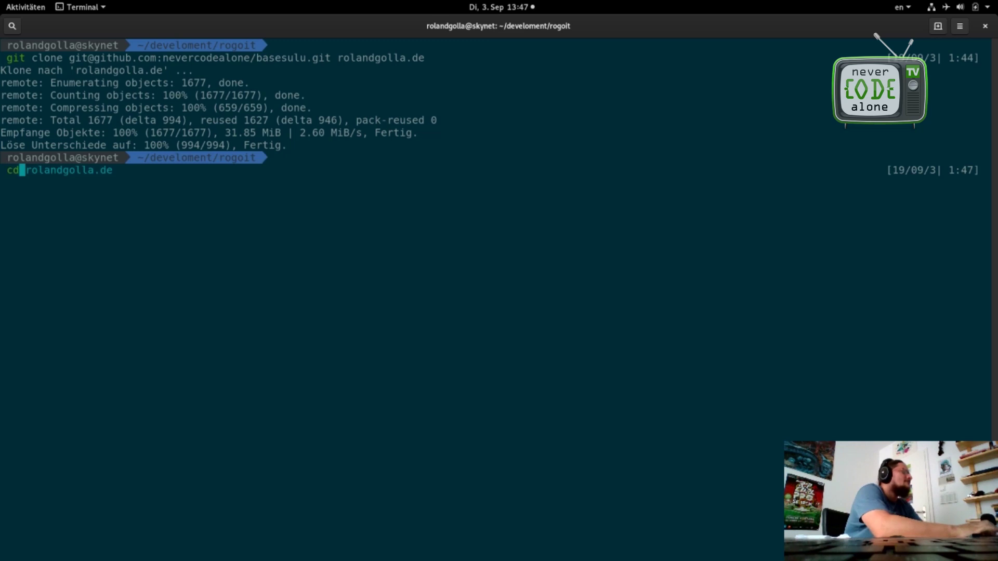
# - Change into rolandgolla.de and list its files, briefly highlighting the .ddev row
pyautogui.press('Return')
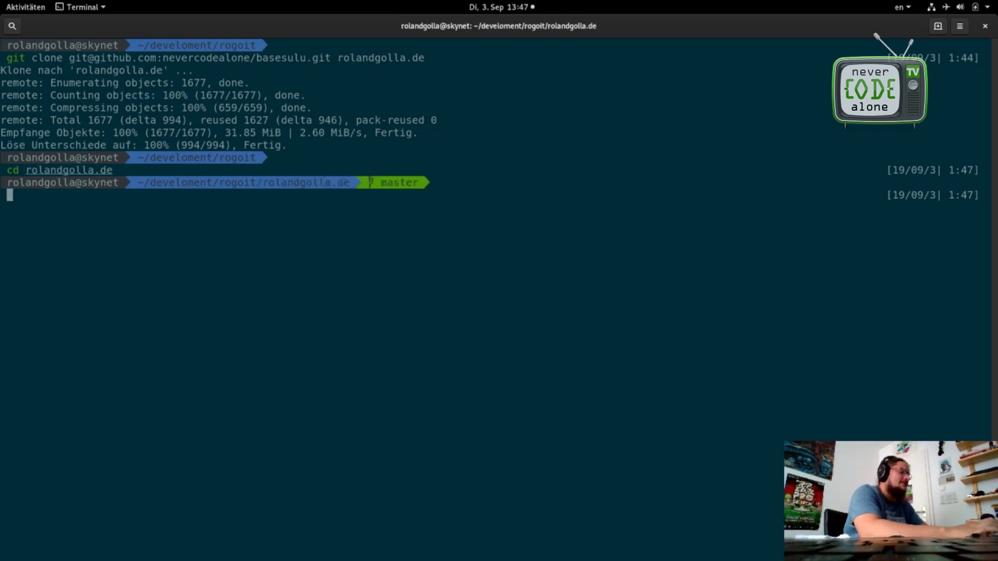
pyautogui.write('l')
pyautogui.press('Return')
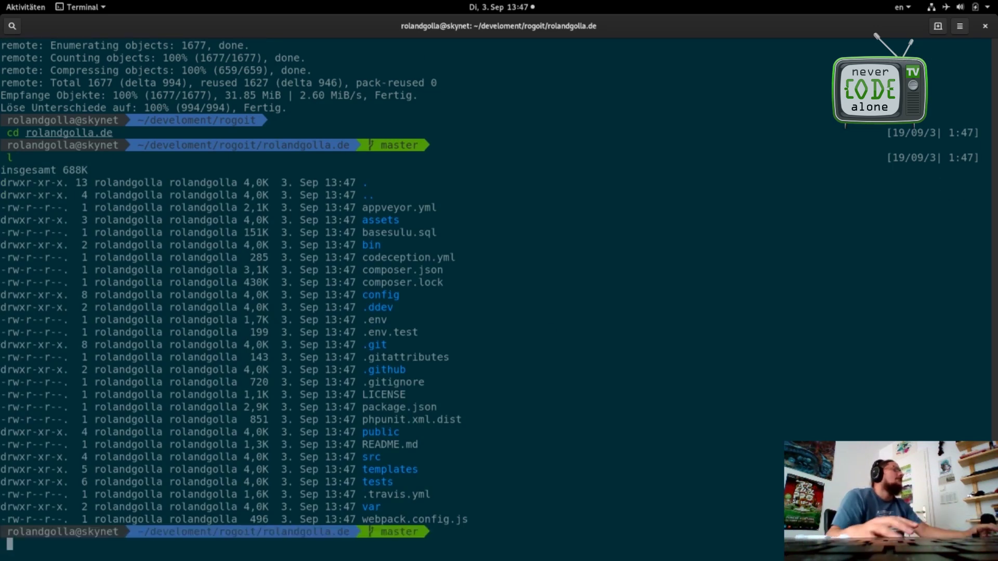
pyautogui.doubleClick(380, 310)
pyautogui.tripleClick(380, 310)
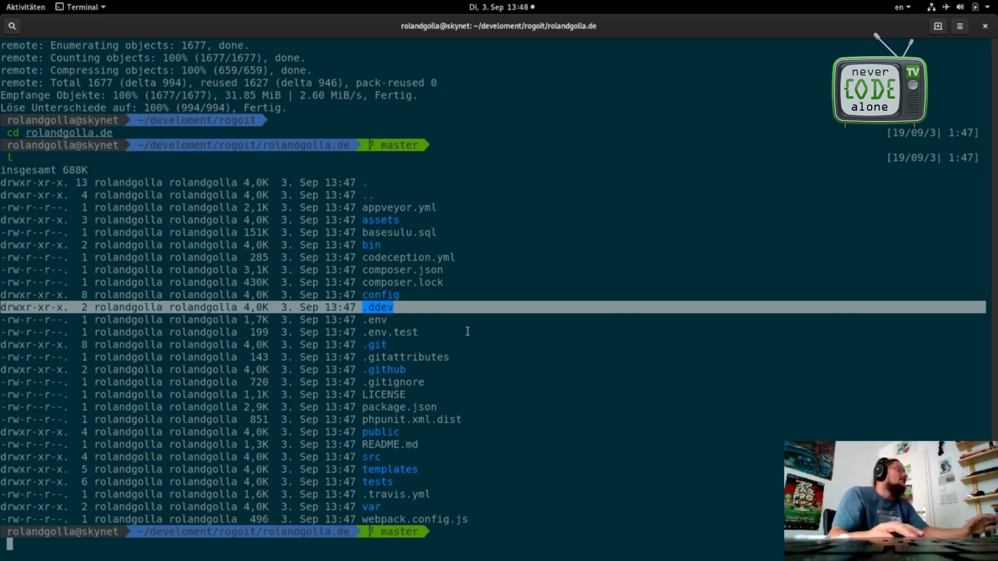
pyautogui.click(504, 436)
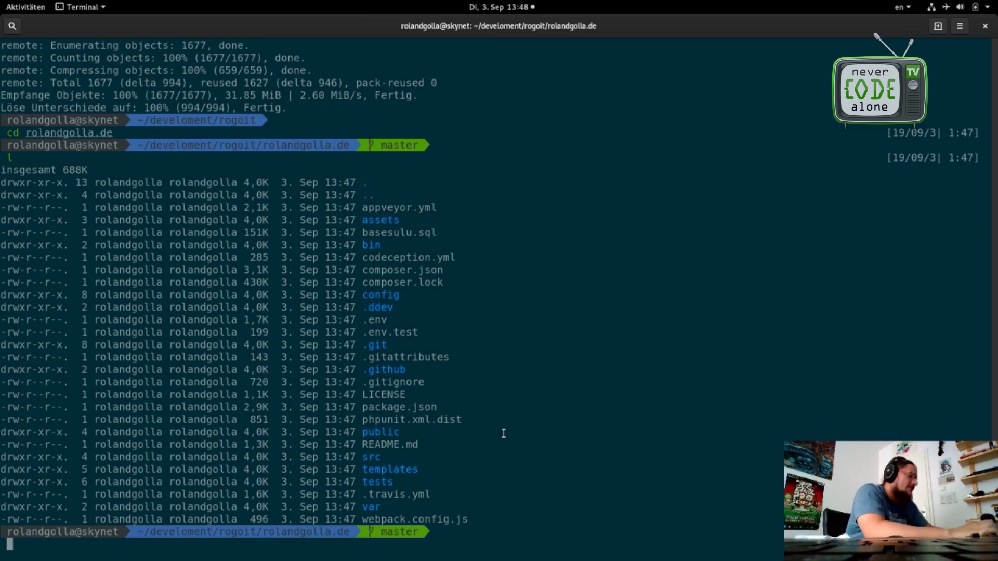
pyautogui.write('nv')
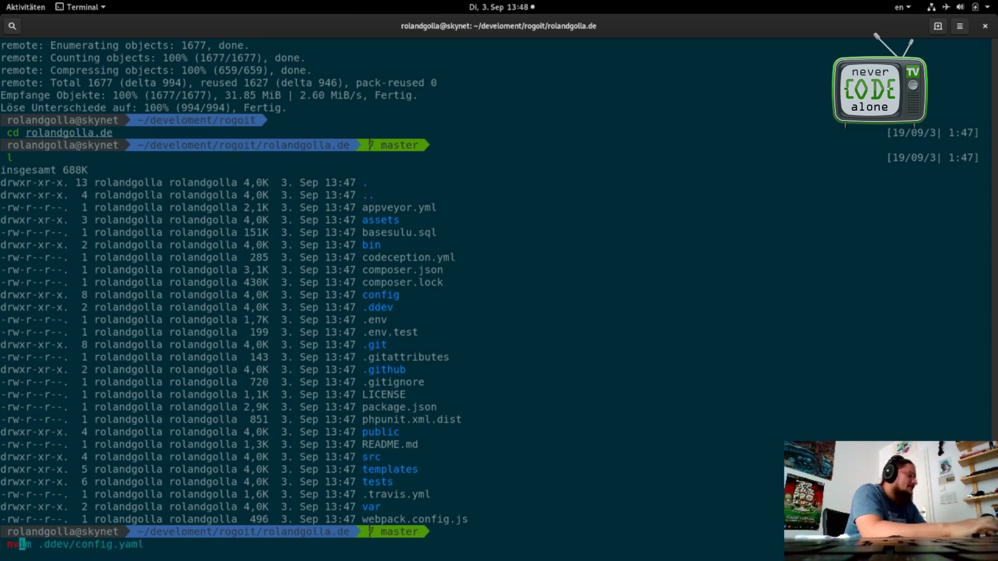
# - Rename the project from basesulu to rolandgolla in .ddev/config.yaml with Neovim and save
pyautogui.press('Right')
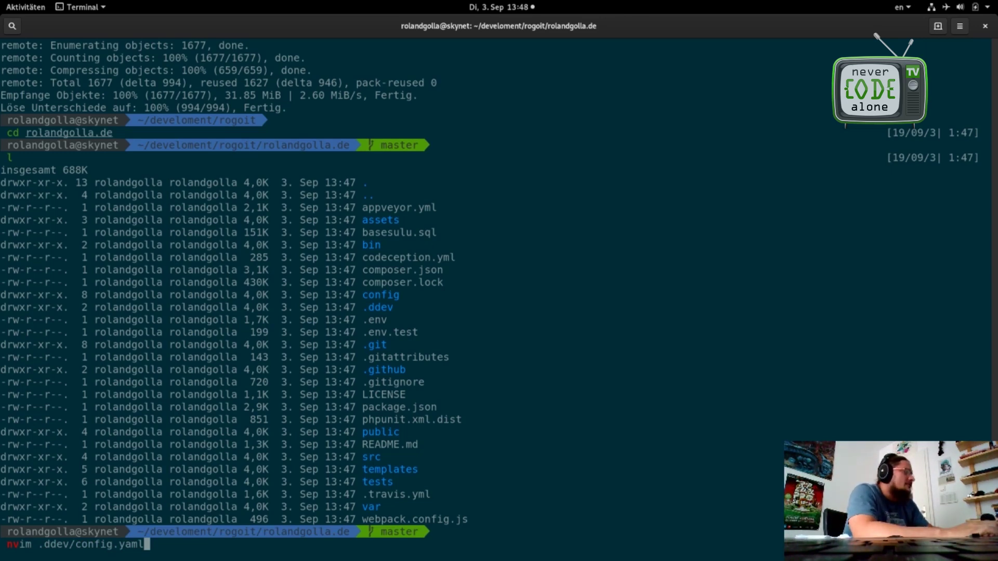
pyautogui.press('Return')
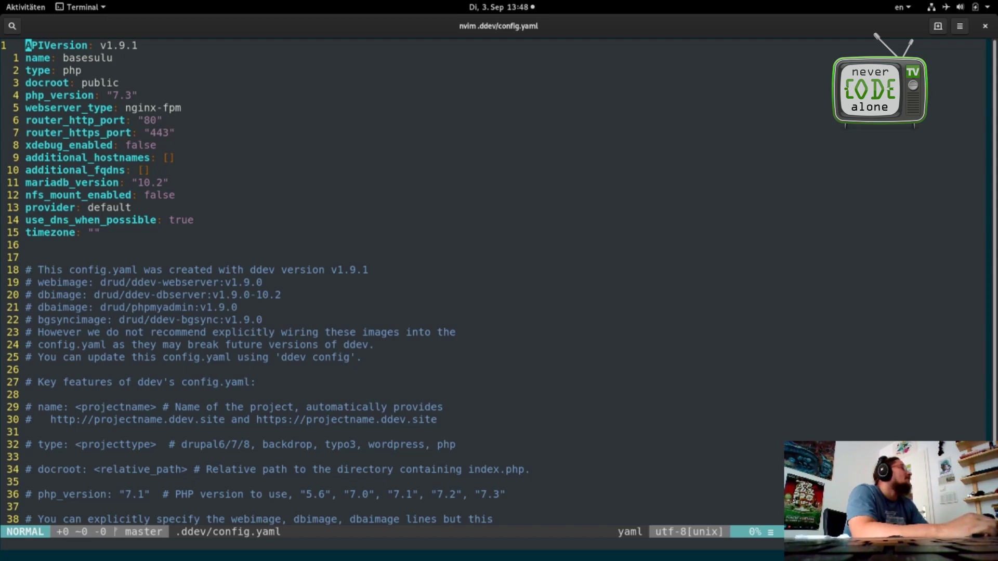
pyautogui.press('j')
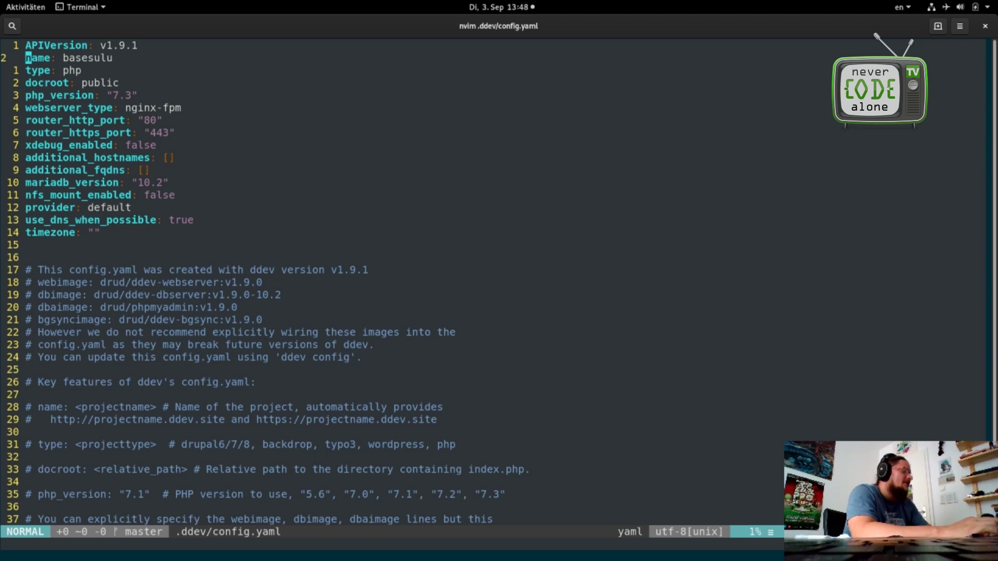
pyautogui.press('w')
pyautogui.press('w')
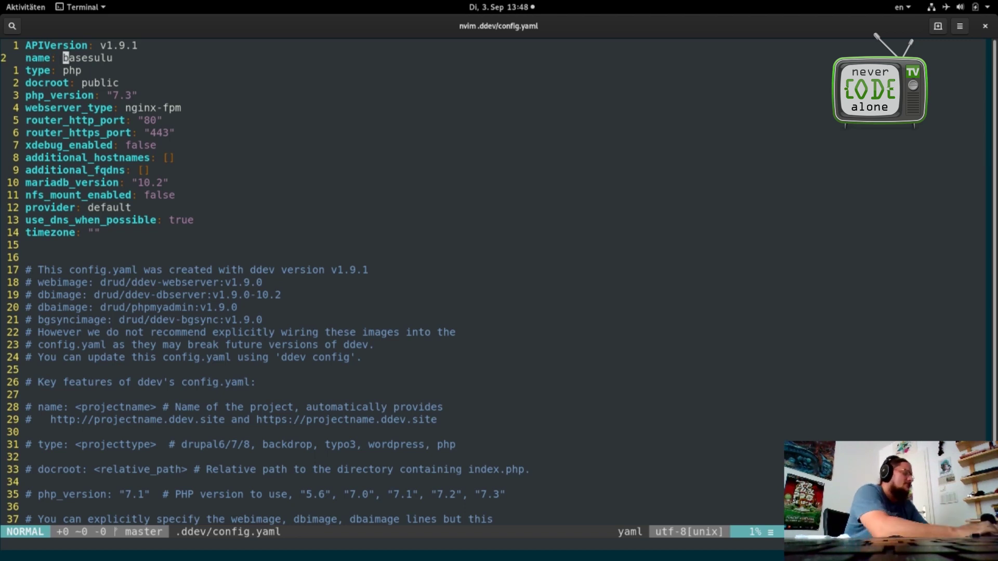
pyautogui.write('cw')
pyautogui.write('ola')
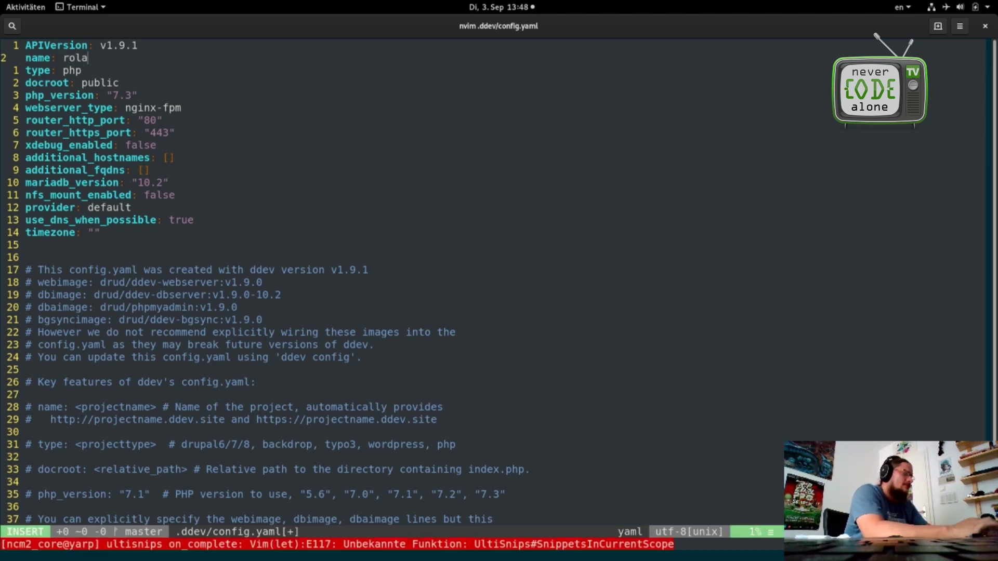
pyautogui.write('ndgolla')
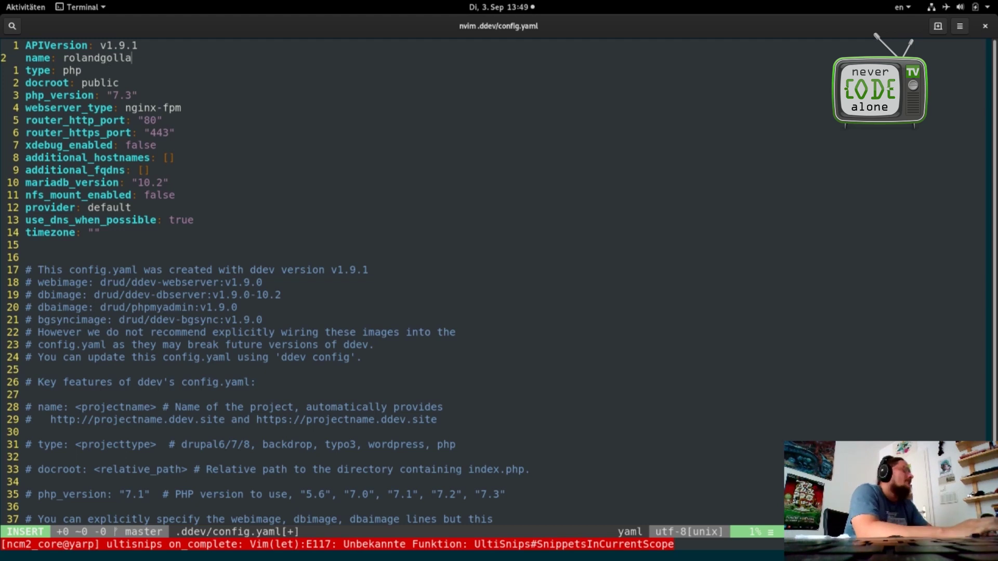
pyautogui.press('Escape')
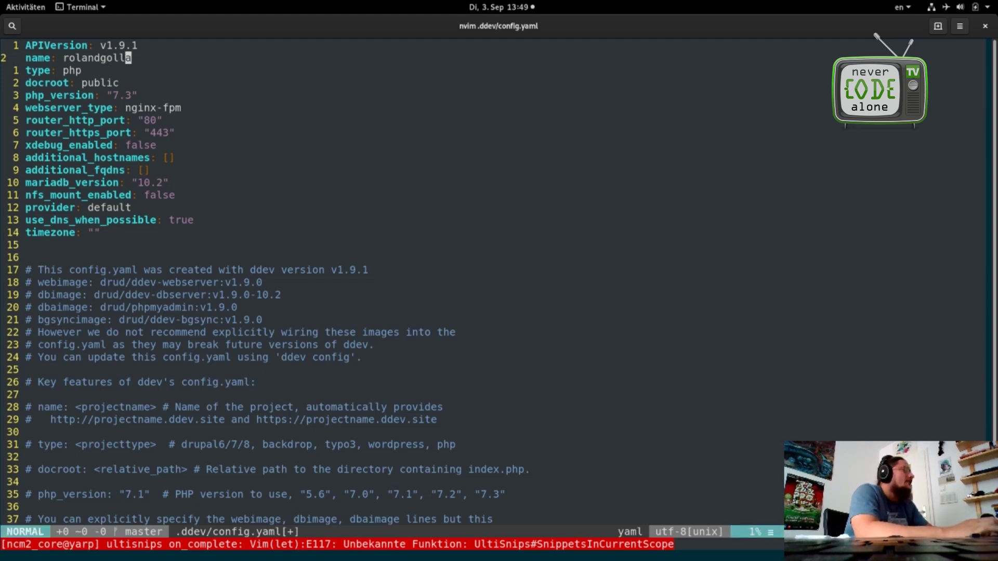
pyautogui.write(':wq')
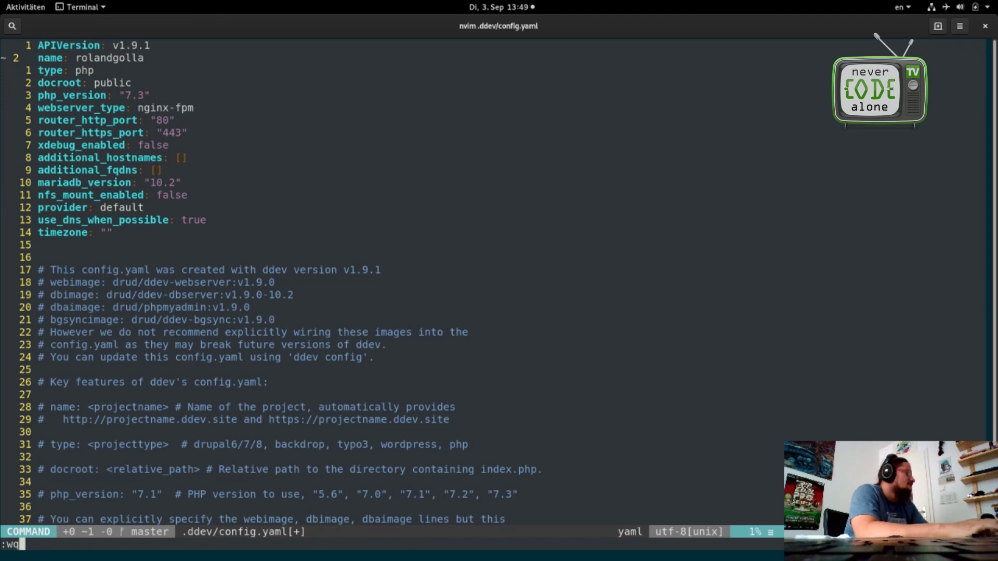
pyautogui.press('Return')
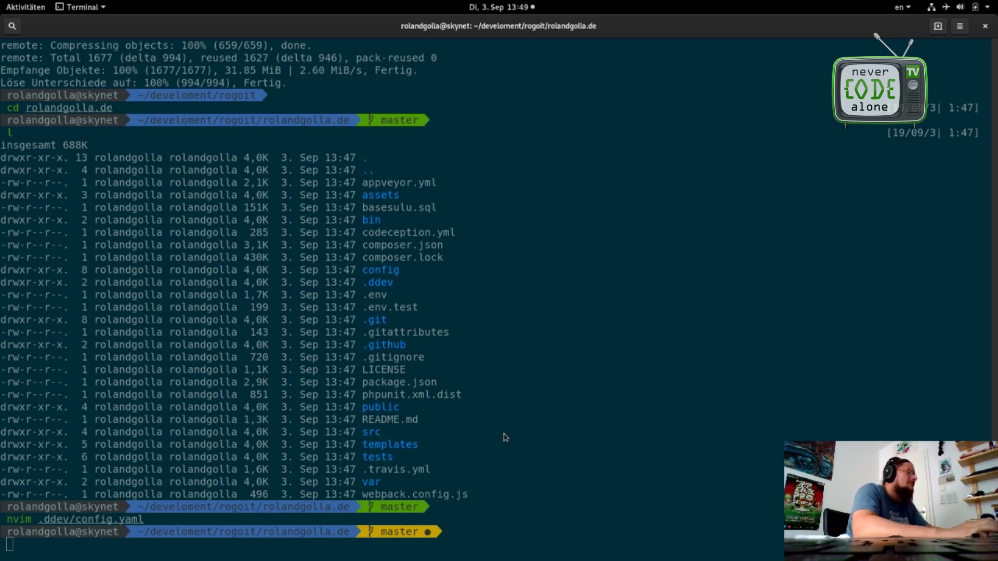
# - Copy 'ddev start' from the GitHub README and run it in the terminal
pyautogui.hotkey('alt', 'Tab')
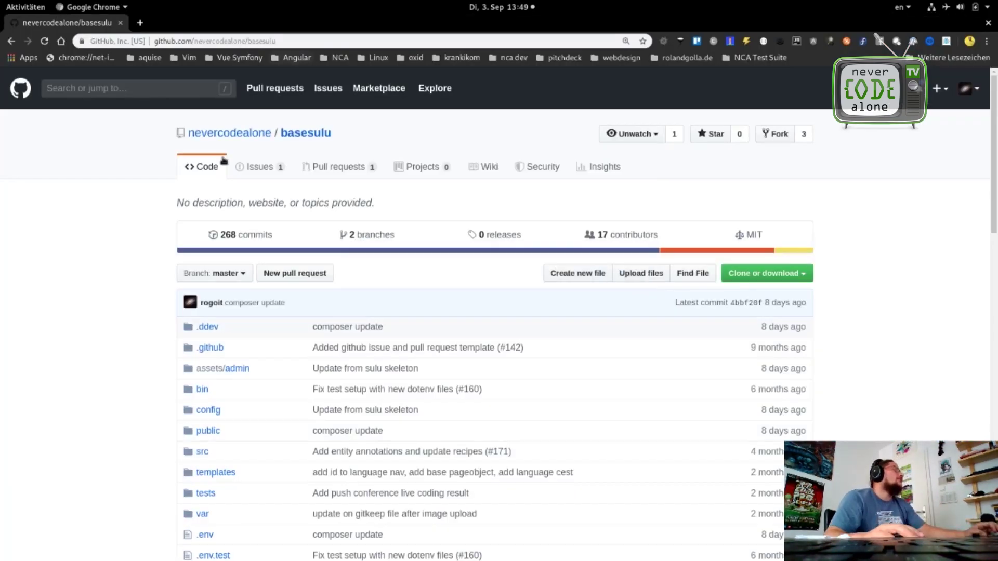
pyautogui.scroll(-1, 96, 361)
pyautogui.scroll(-8, 96, 362)
pyautogui.scroll(-5, 96, 363)
pyautogui.scroll(-4, 98, 370)
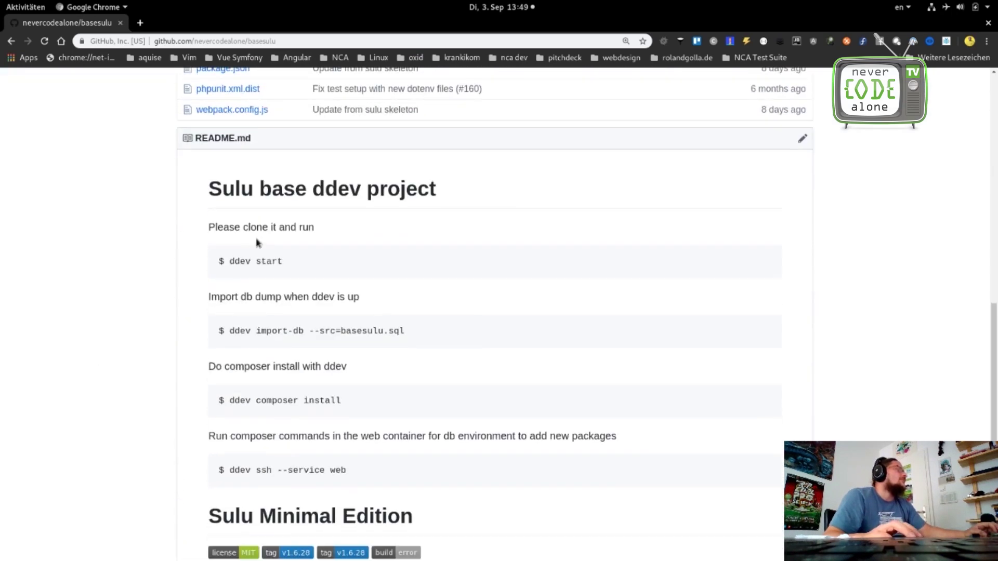
pyautogui.moveTo(231, 262); pyautogui.dragTo(292, 263)
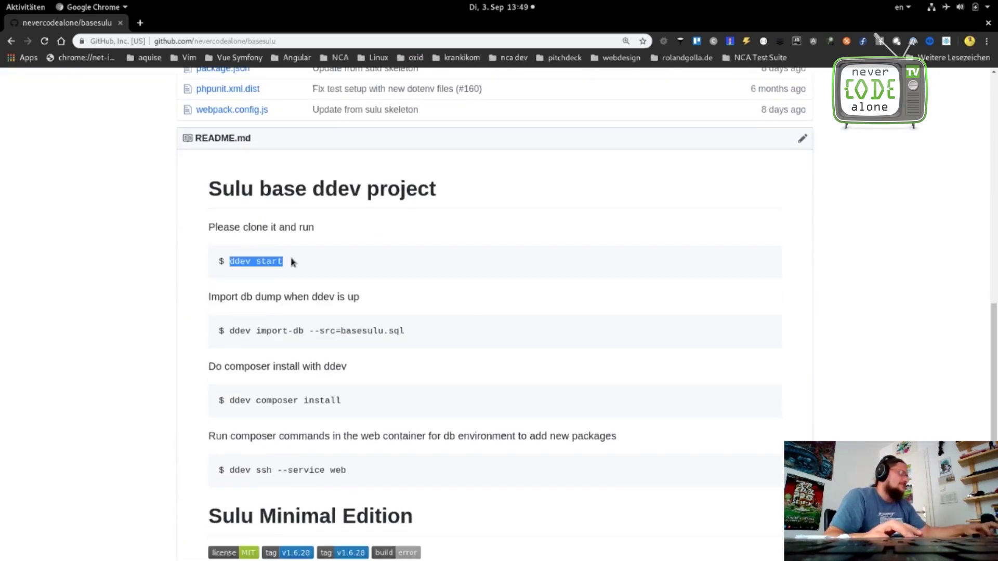
pyautogui.hotkey('alt', 'Tab')
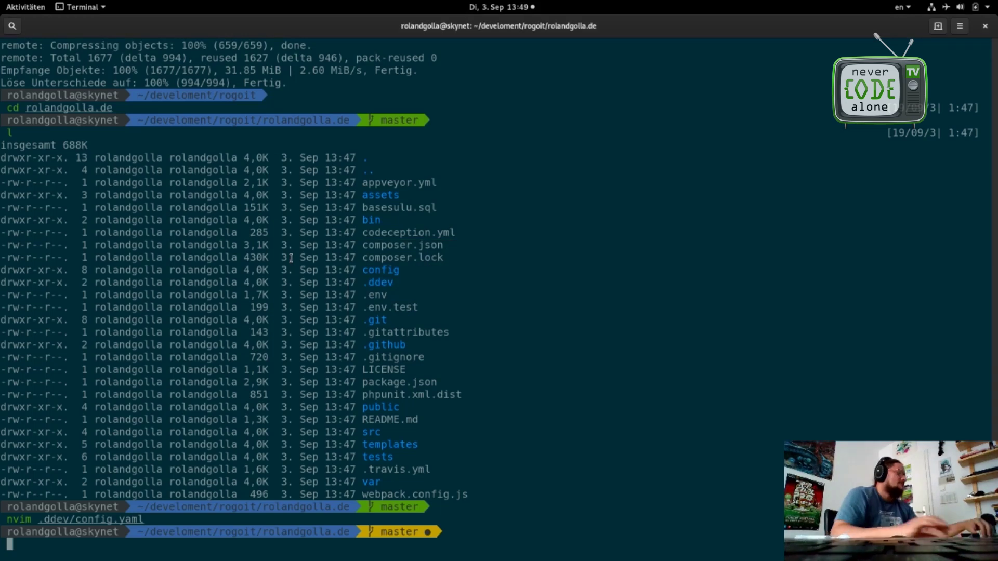
pyautogui.write('ddev start')
pyautogui.press('Return')
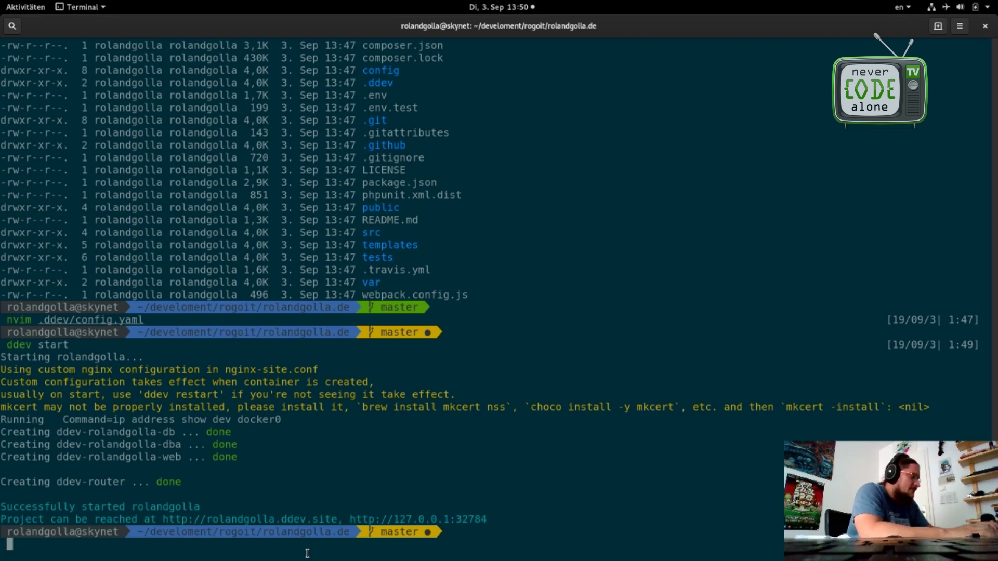
# - Copy 'ddev import-db --src=basesulu.sql' from the README and run it in the terminal
pyautogui.hotkey('alt', 'Tab')
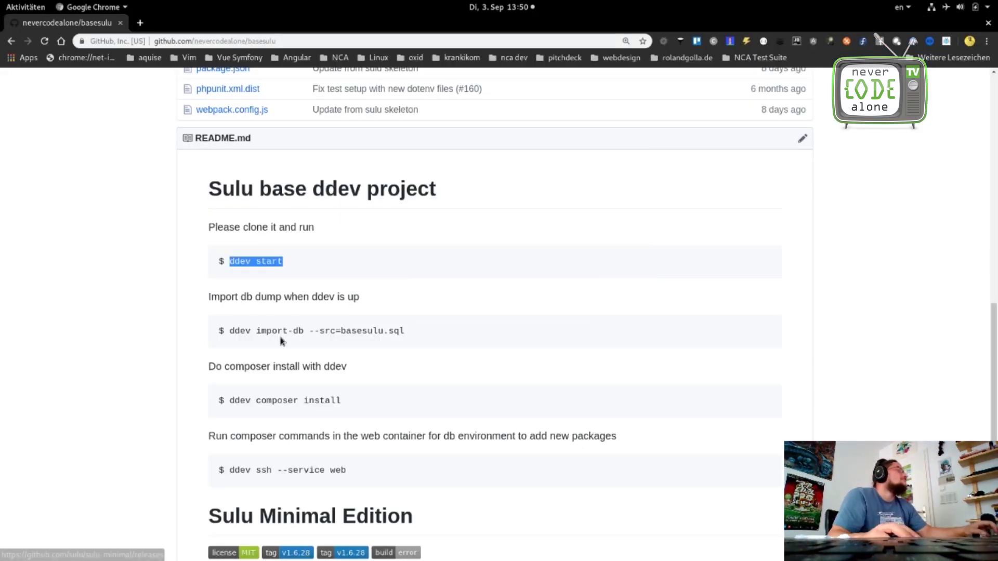
pyautogui.moveTo(230, 331); pyautogui.dragTo(407, 332)
pyautogui.hotkey('ctrl', 'c')
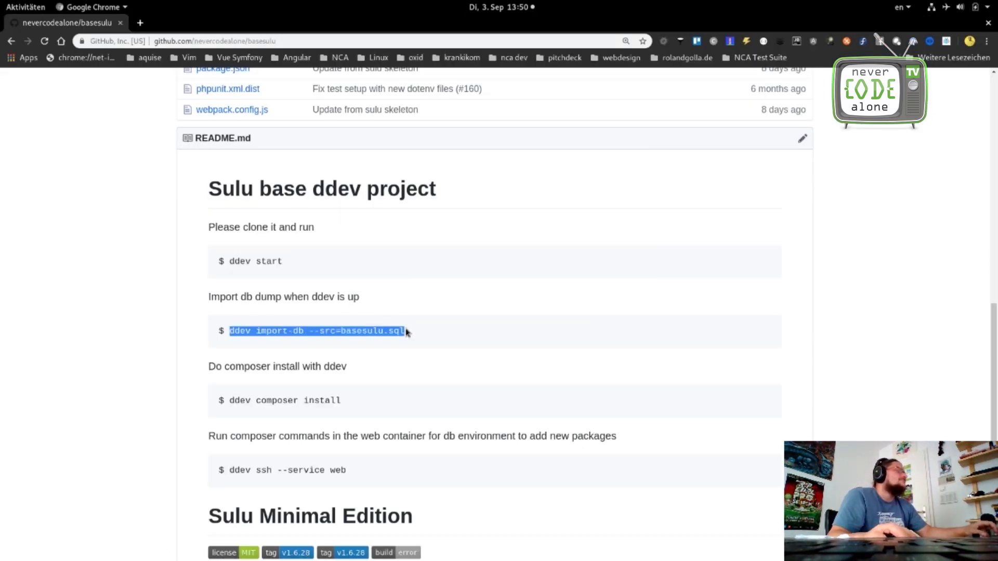
pyautogui.hotkey('alt', 'Tab')
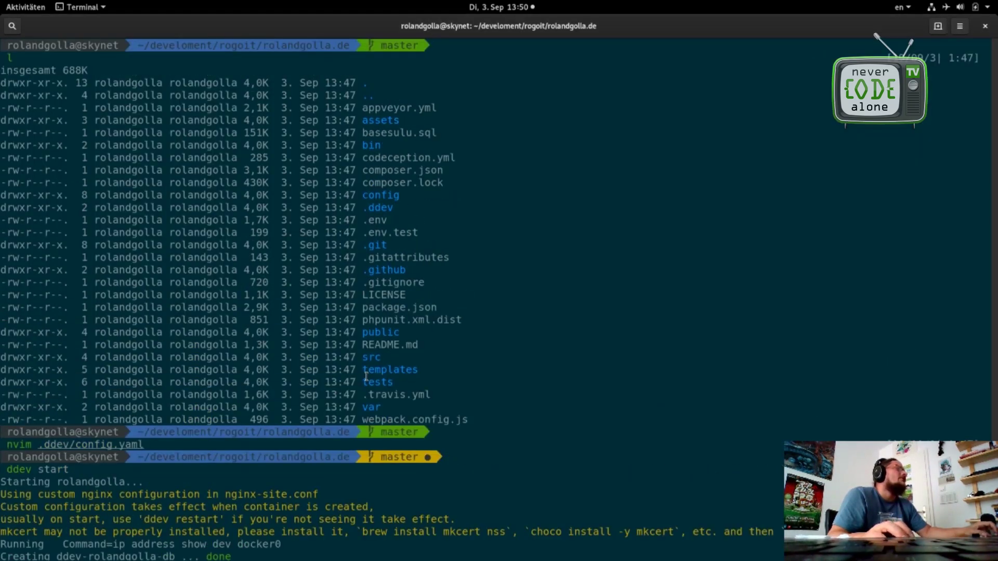
pyautogui.tripleClick(382, 133)
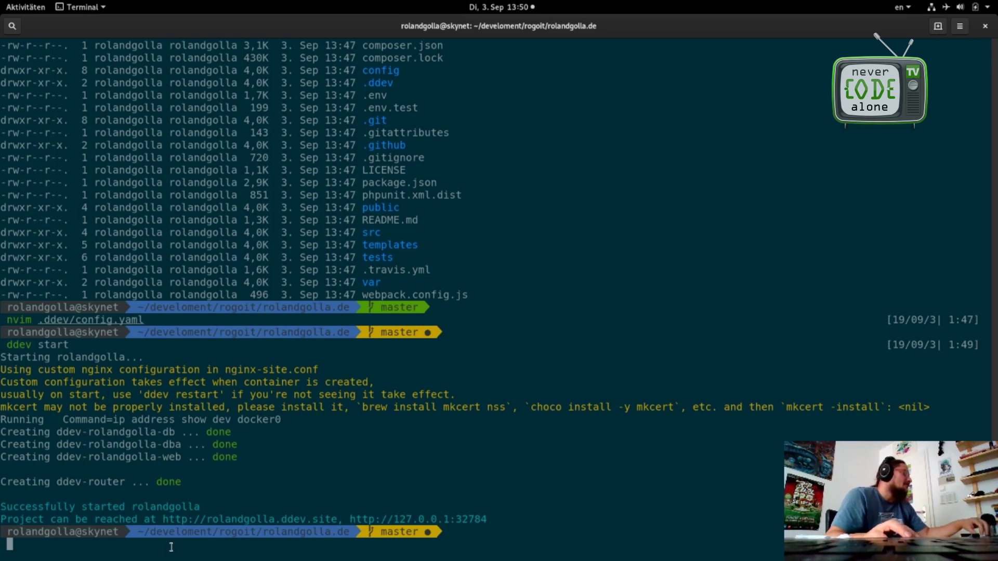
pyautogui.hotkey('ctrl', 'shift', 'v')
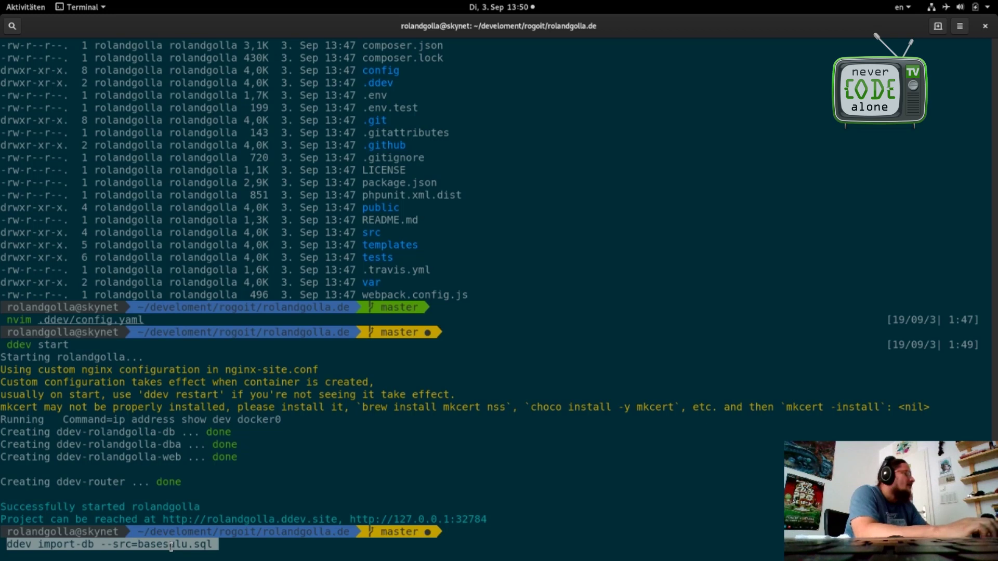
pyautogui.press('Return')
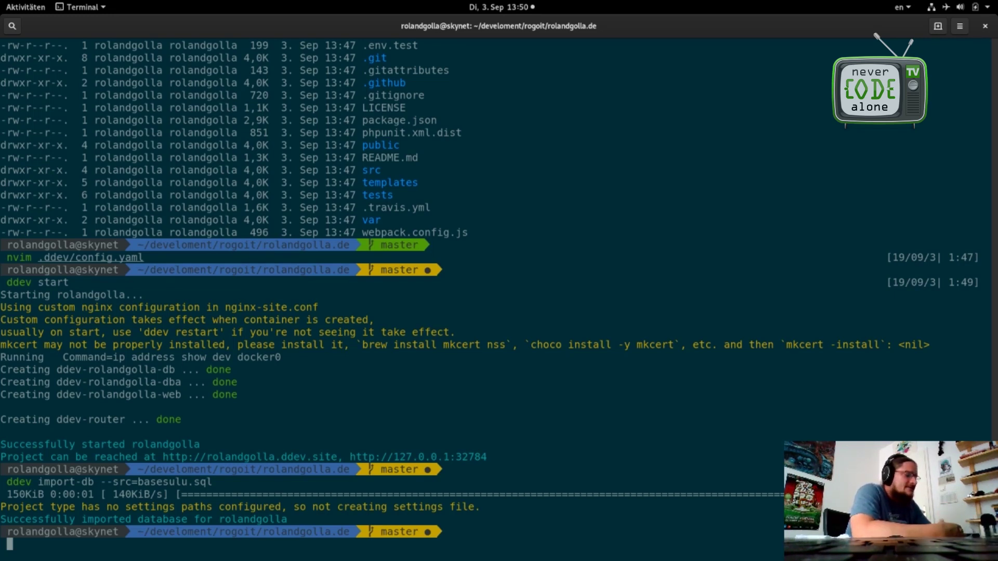
pyautogui.hotkey('alt', 'Tab')
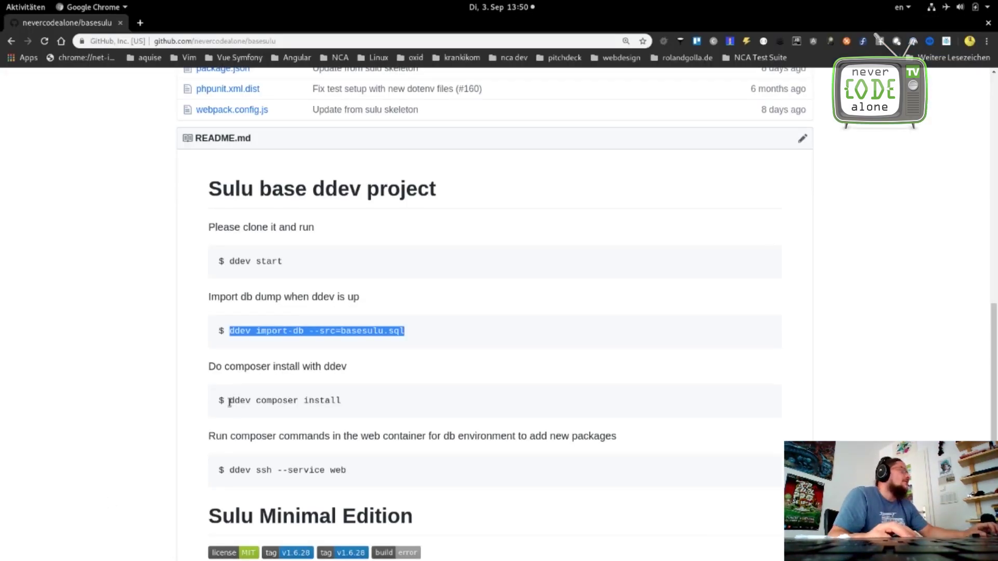
# - Copy 'ddev composer install' from the README and run it in the terminal
pyautogui.moveTo(230, 403); pyautogui.dragTo(362, 401)
pyautogui.hotkey('ctrl', 'c')
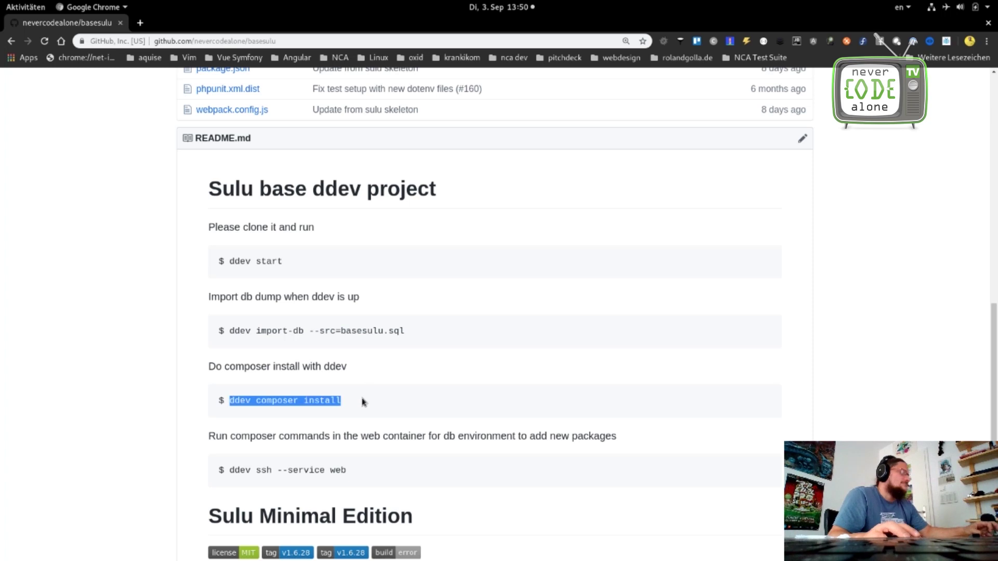
pyautogui.hotkey('alt', 'Tab')
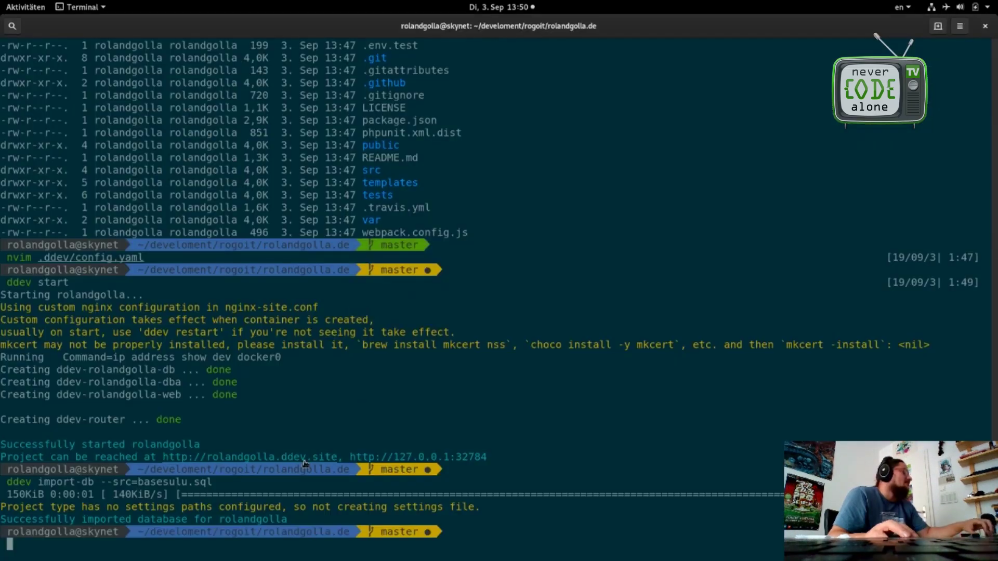
pyautogui.hotkey('ctrl', 'shift', 'v')
pyautogui.press('Return')
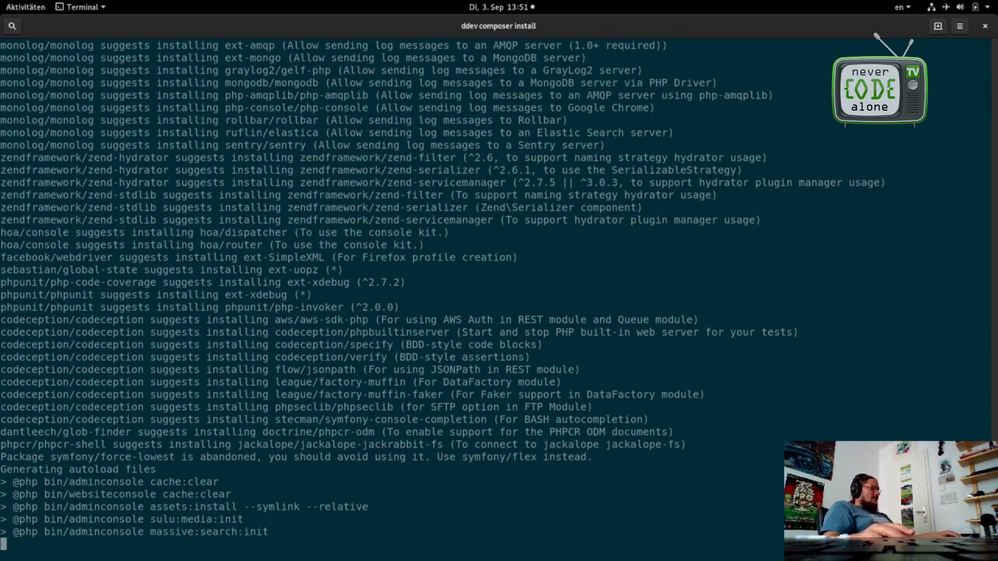
pyautogui.scroll(10, 281, 448)
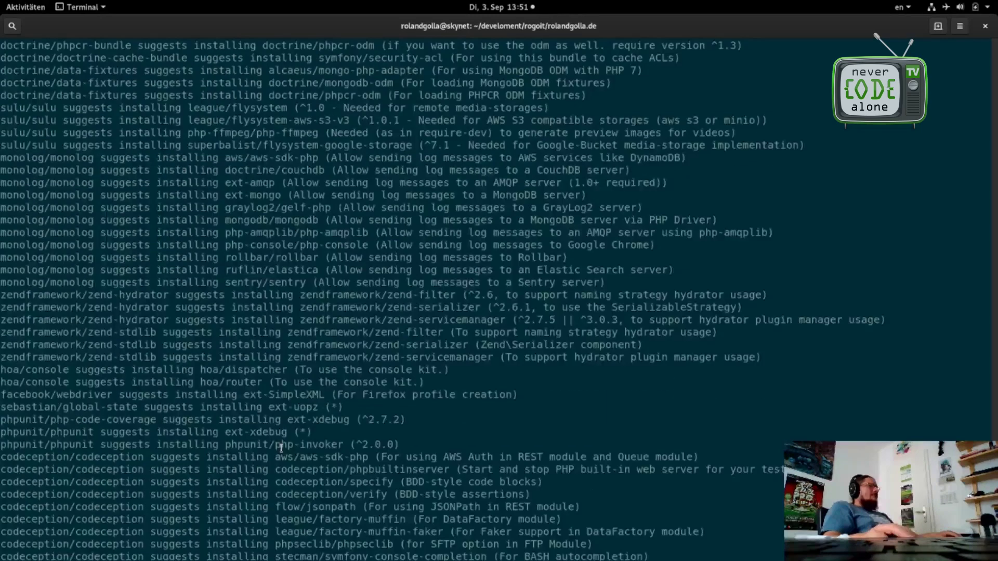
pyautogui.scroll(10, 280, 448)
pyautogui.scroll(10, 280, 448)
pyautogui.scroll(10, 280, 448)
pyautogui.scroll(10, 281, 447)
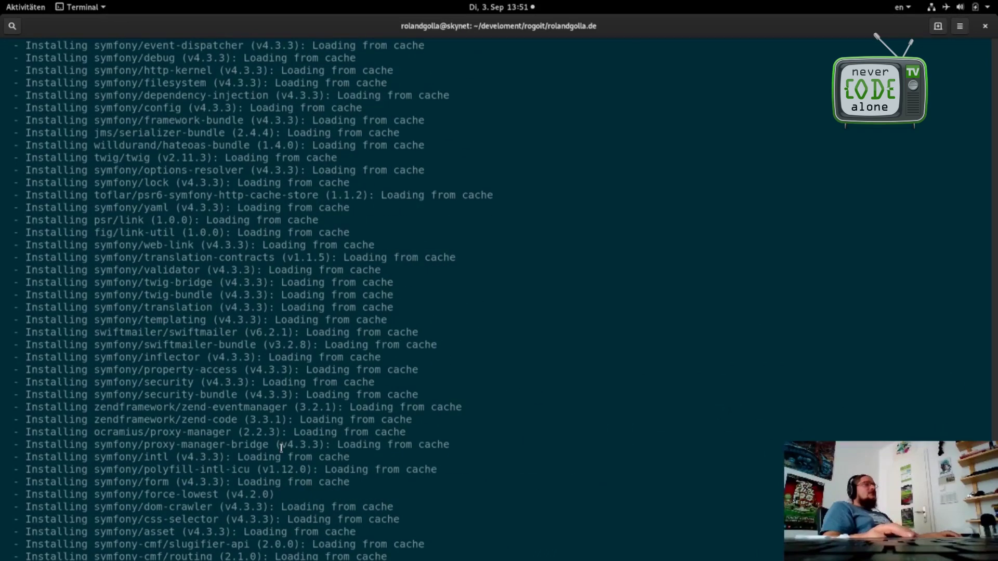
pyautogui.scroll(10, 281, 448)
pyautogui.scroll(-20, 281, 448)
pyautogui.scroll(10, 281, 448)
pyautogui.scroll(10, 281, 448)
pyautogui.scroll(10, 281, 447)
pyautogui.scroll(10, 281, 448)
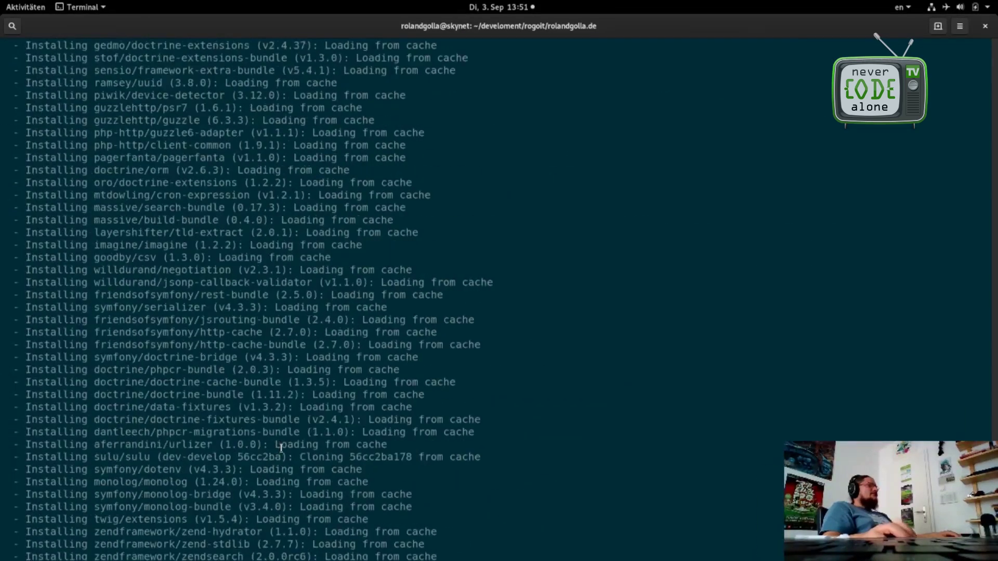
pyautogui.scroll(10, 281, 447)
pyautogui.scroll(10, 281, 448)
pyautogui.scroll(12, 281, 448)
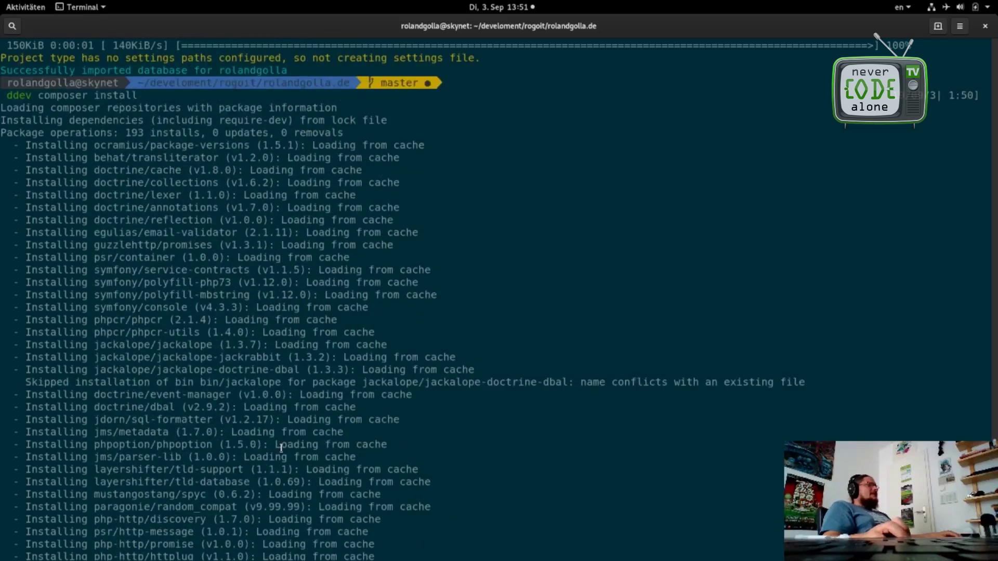
pyautogui.scroll(5, 280, 448)
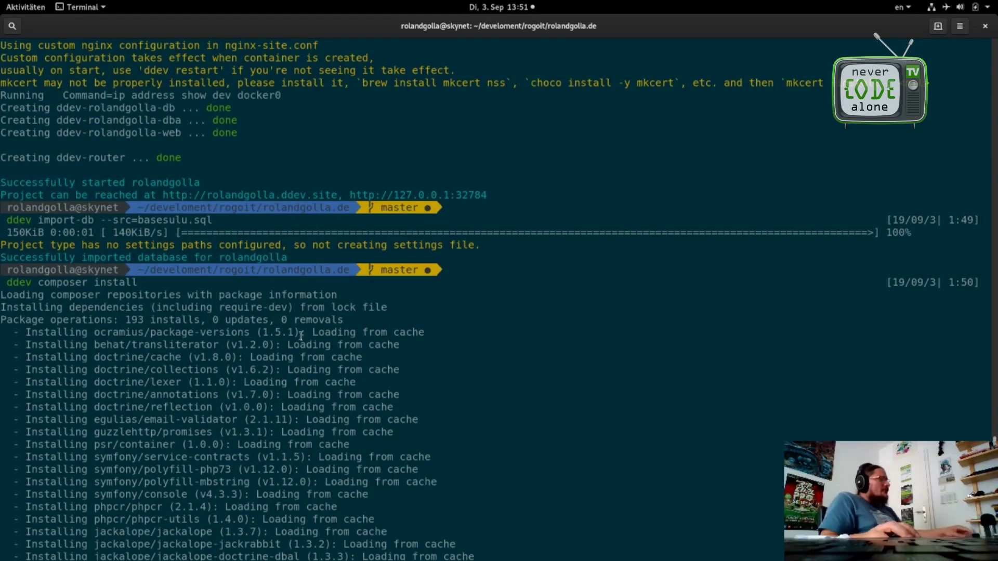
# - Open the local rolandgolla.ddev.site and toggle between its English and German pages
pyautogui.keyDown('ctrl'); pyautogui.click(286, 201); pyautogui.keyUp('ctrl')
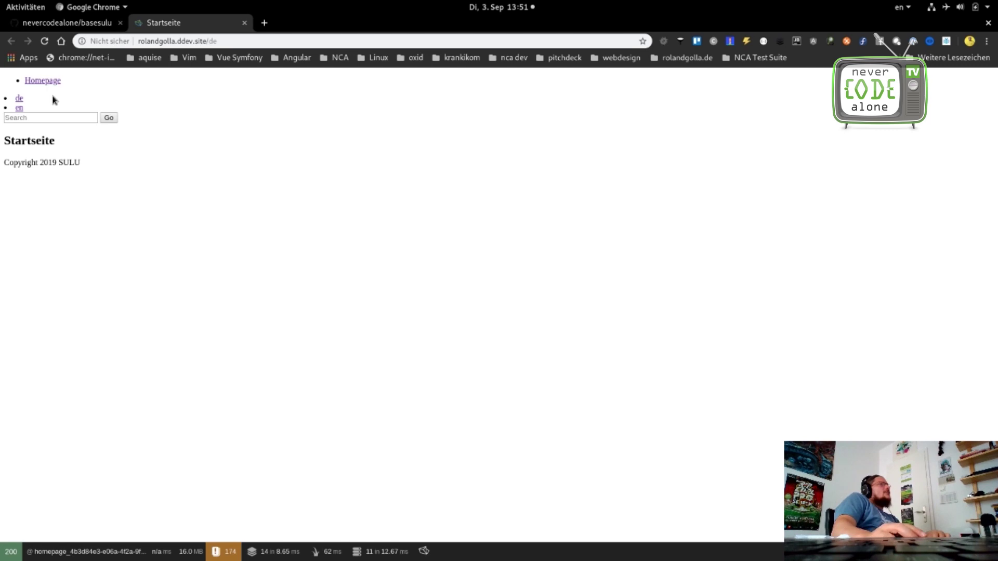
pyautogui.click(20, 109)
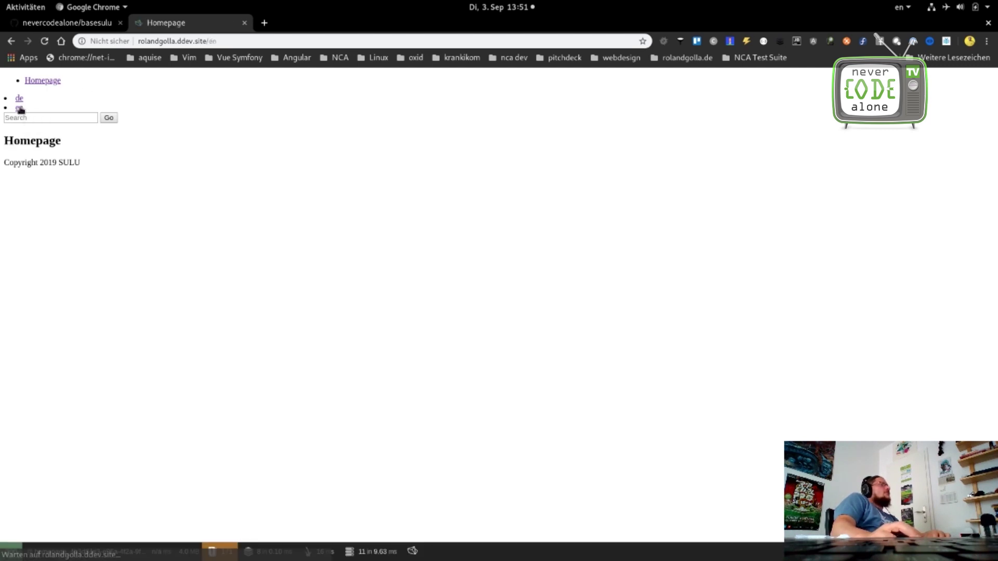
pyautogui.click(20, 101)
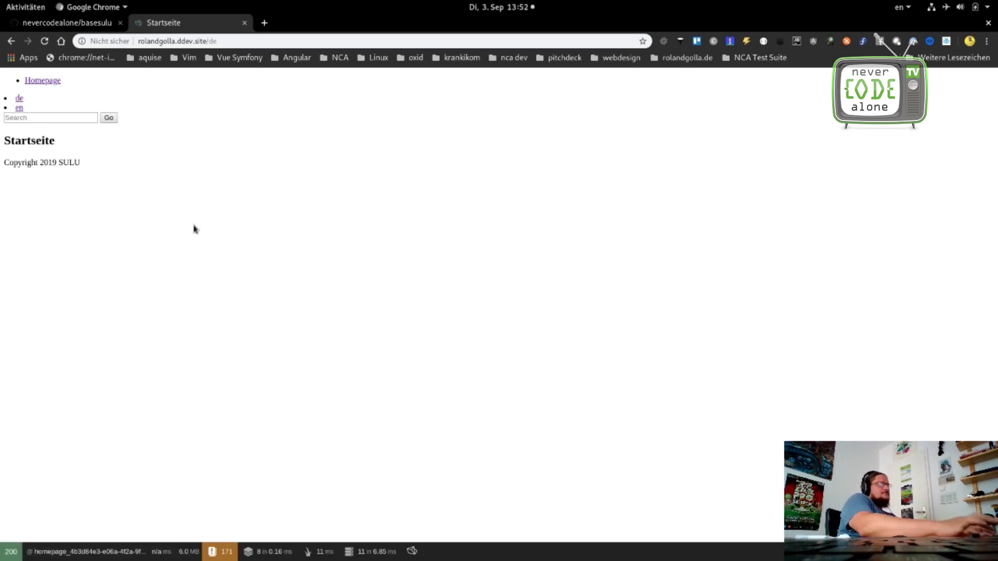
# - Edit the address to rolandgolla.ddev.site/admin and load it
pyautogui.hotkey('ctrl', 'l')
pyautogui.press('End')
pyautogui.press('BackSpace')
pyautogui.press('BackSpace')
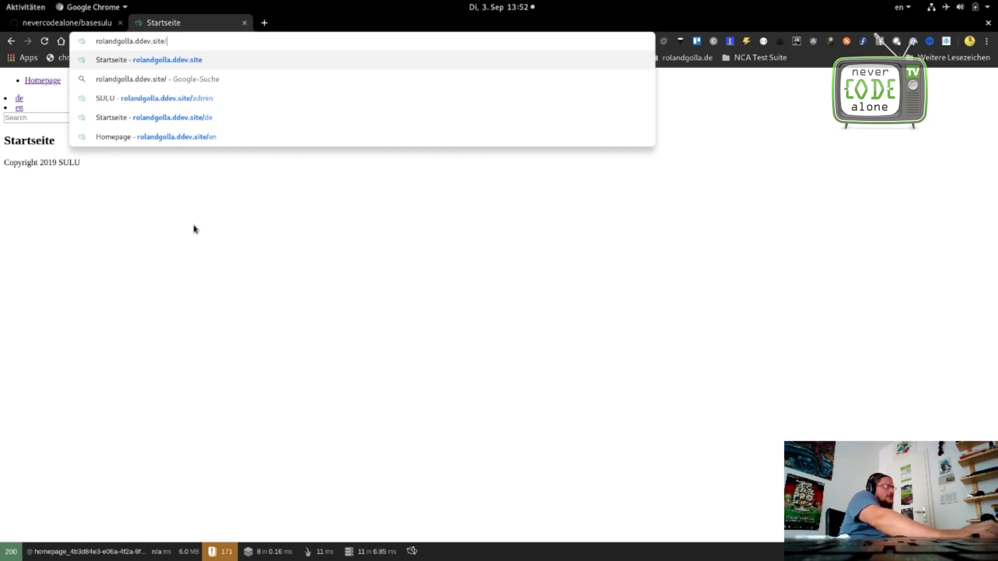
pyautogui.write('admin')
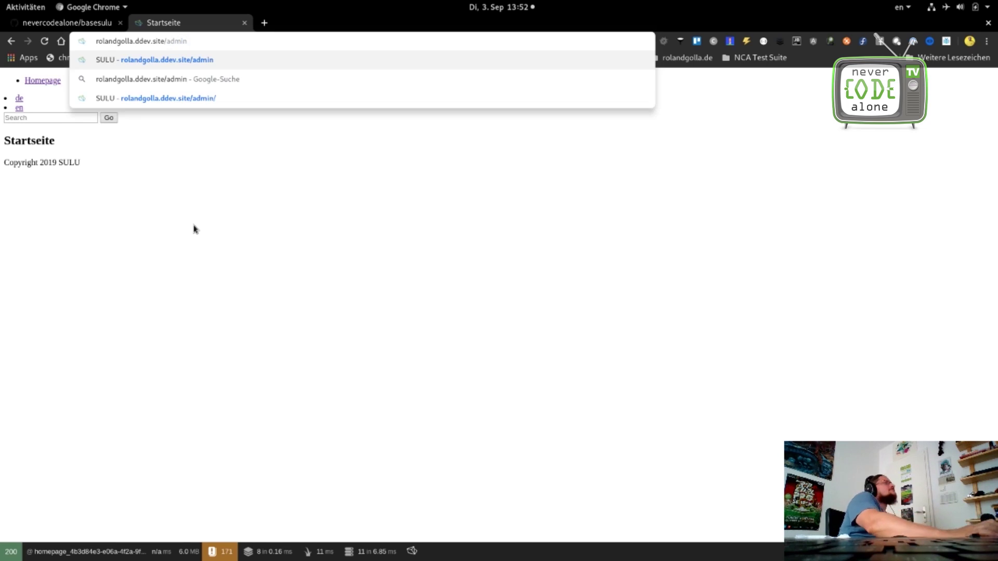
pyautogui.press('Return')
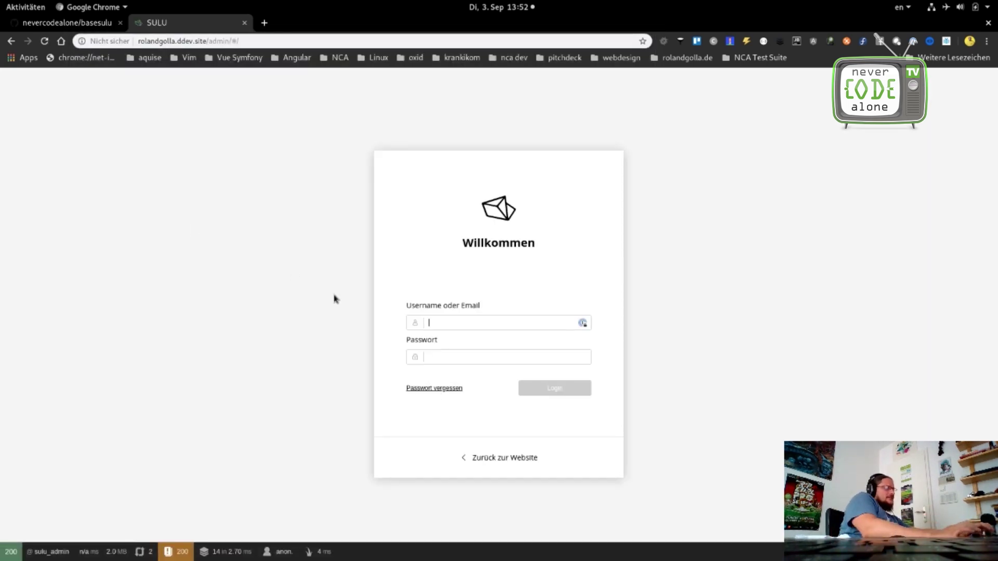
pyautogui.write('admin')
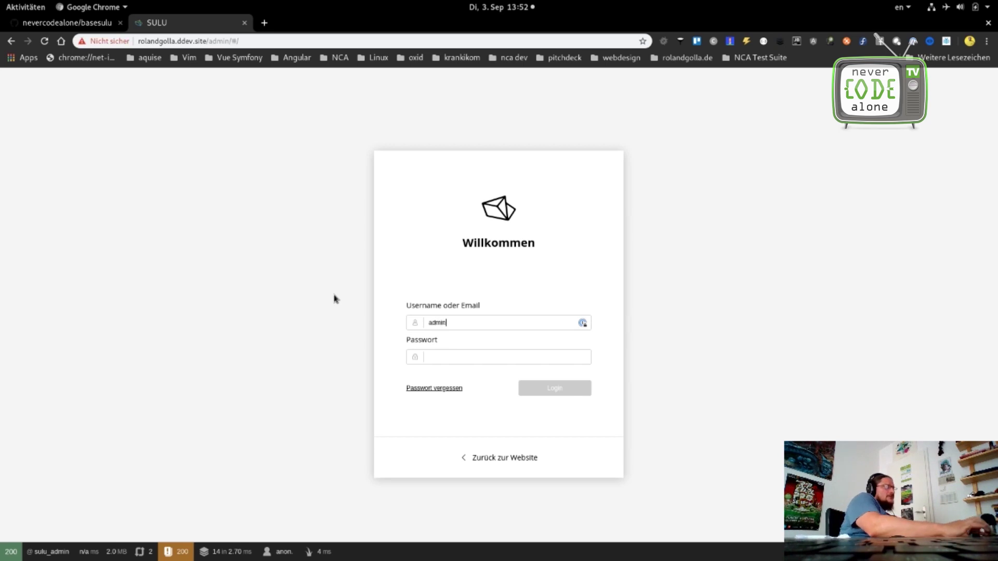
# - Log in to the Sulu admin area with the admin username and password
pyautogui.press('Tab')
pyautogui.write('admin')
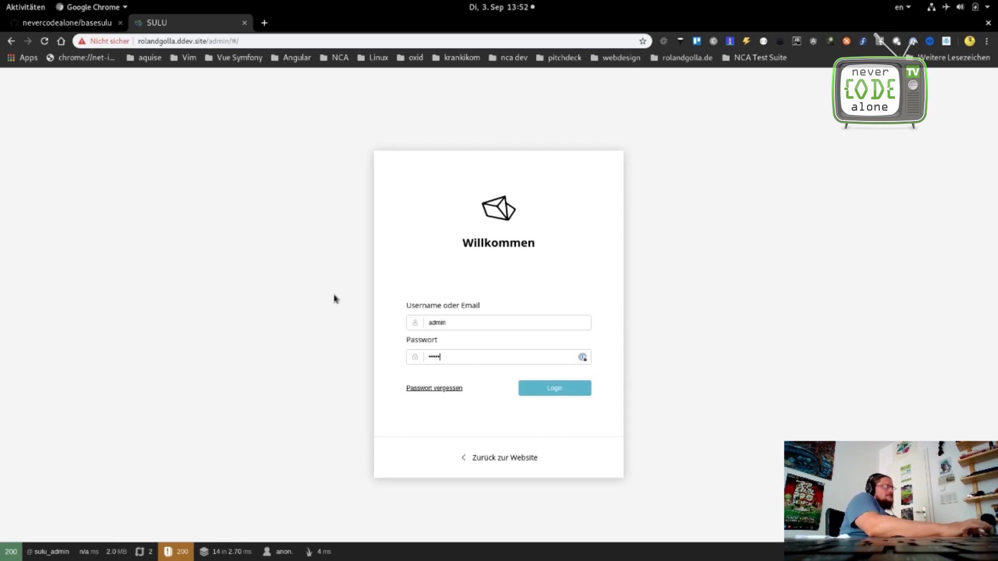
pyautogui.press('Return')
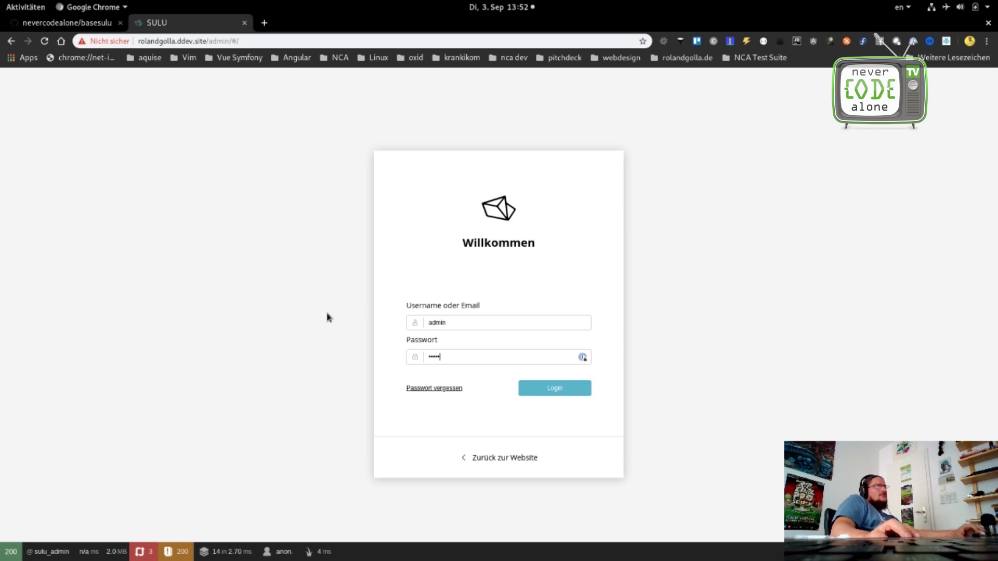
pyautogui.click(563, 393)
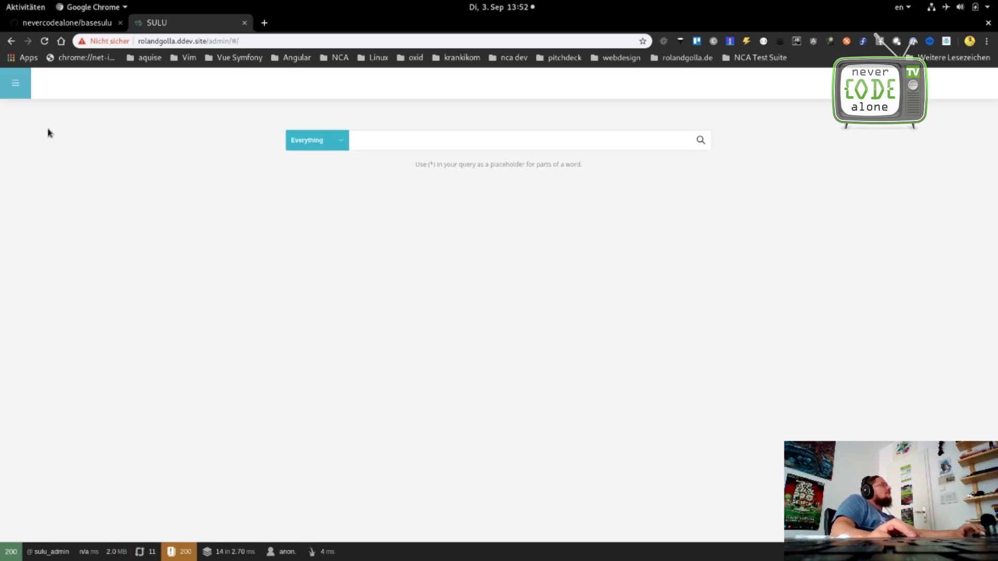
# - Open the homepage for editing from the Webspaces overview
pyautogui.click(23, 82)
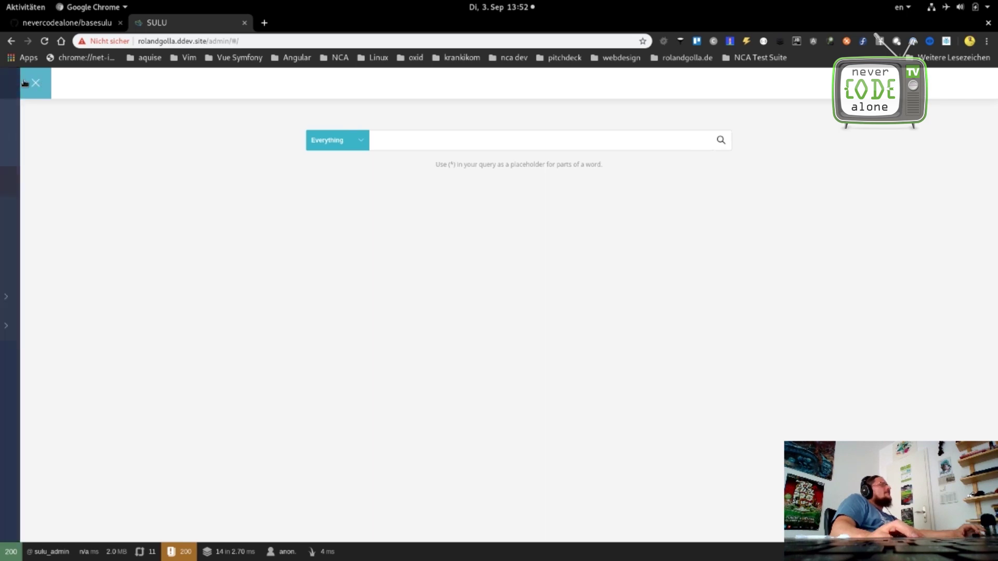
pyautogui.click(57, 211)
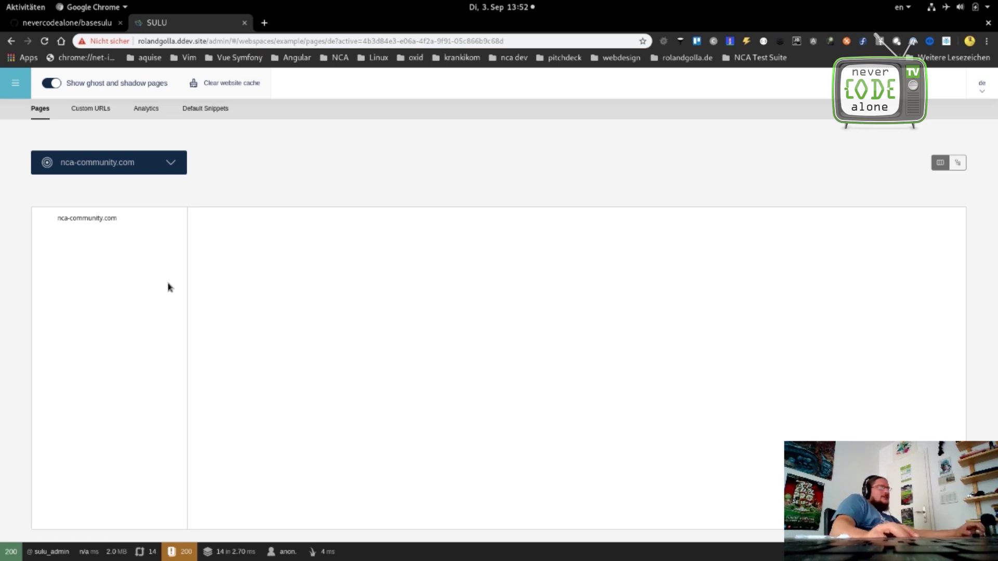
pyautogui.moveTo(87, 217)
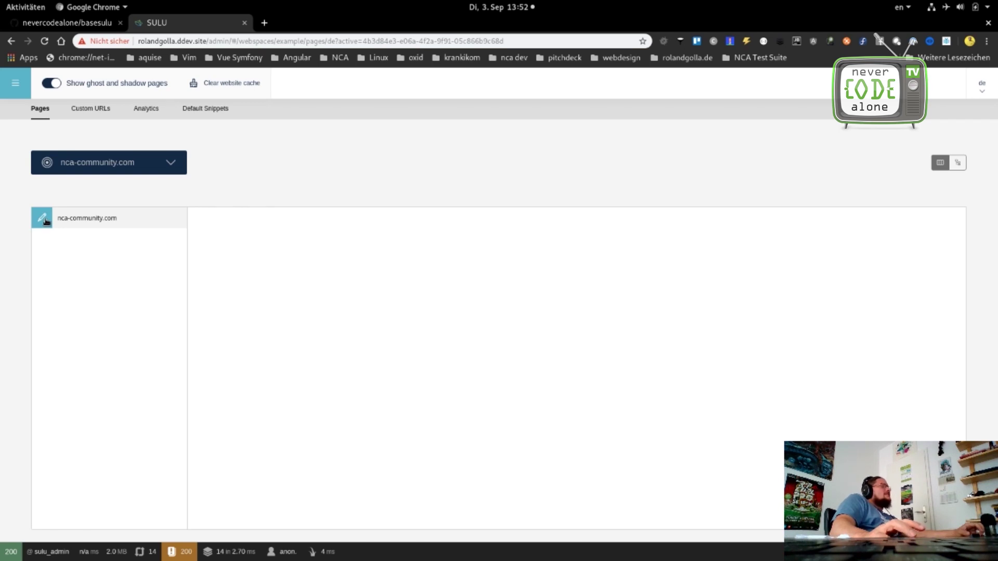
pyautogui.click(44, 219)
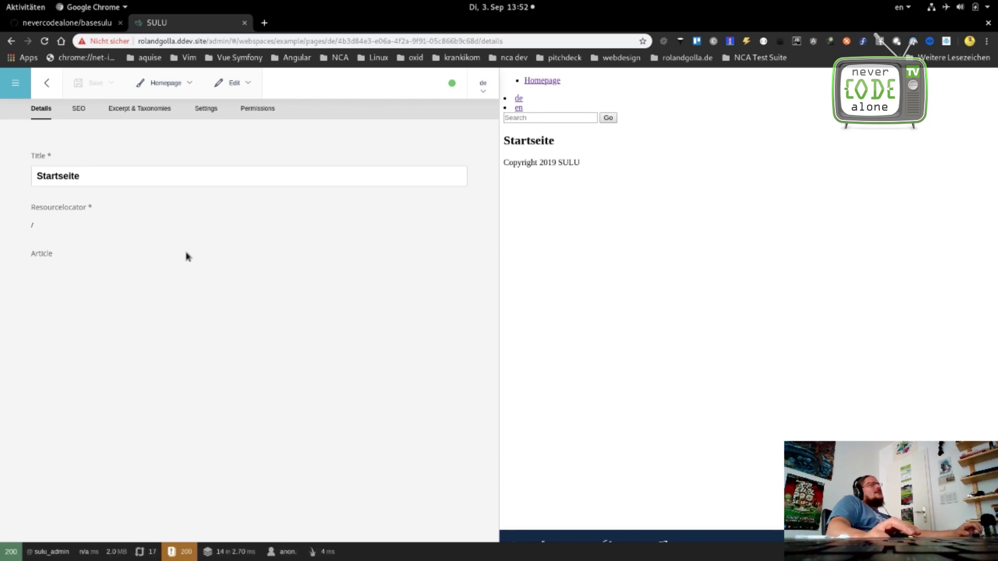
# - Switch the homepage to English and correct its title to 'Homepage is working'
pyautogui.click(484, 86)
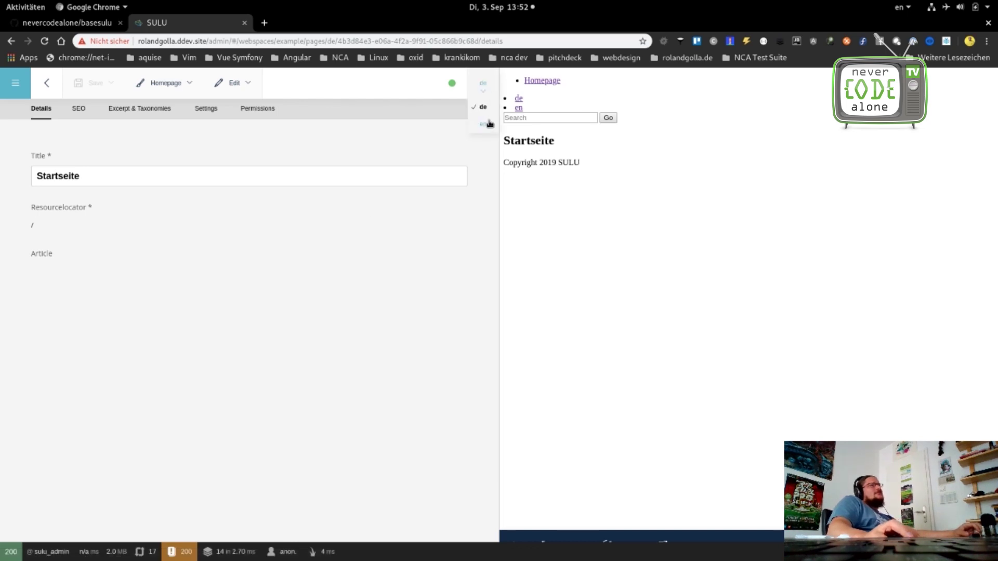
pyautogui.click(485, 124)
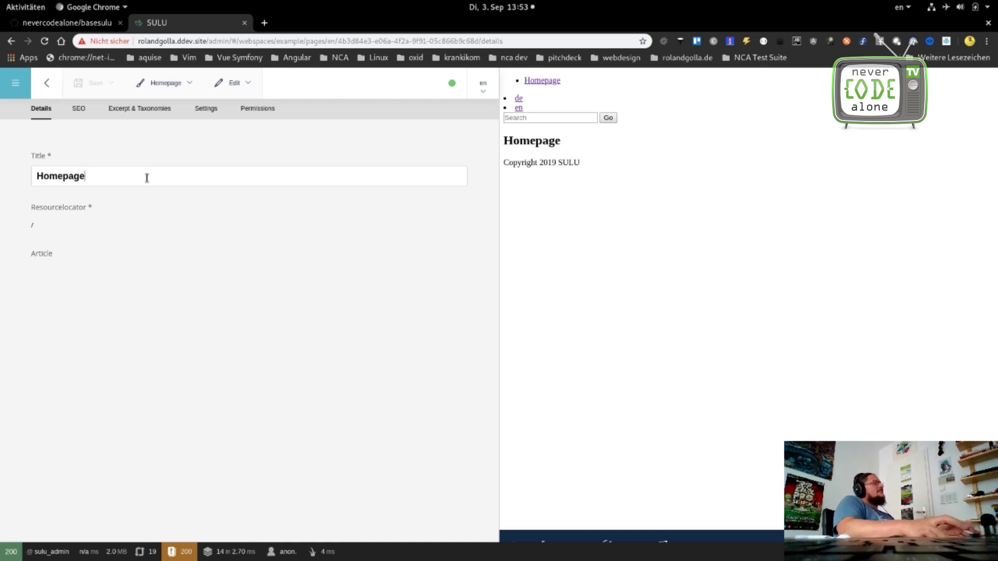
pyautogui.write(' is')
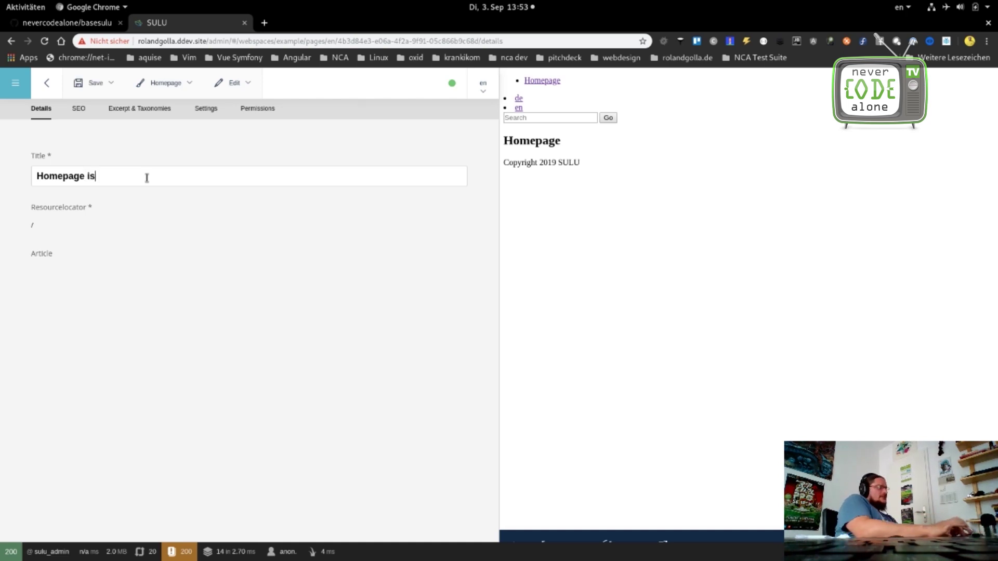
pyautogui.write(' workinm')
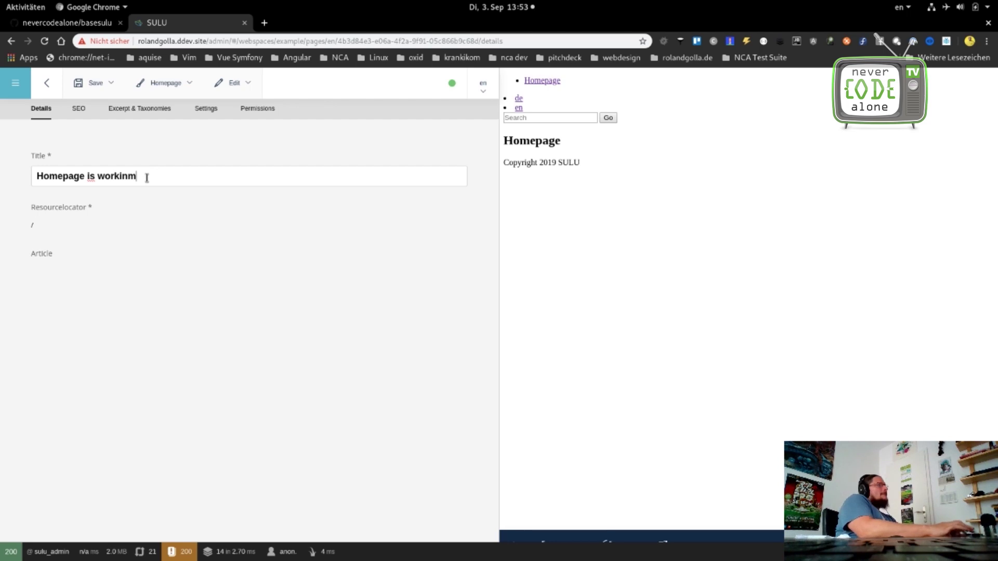
pyautogui.press('BackSpace')
pyautogui.press('BackSpace')
pyautogui.write('ng')
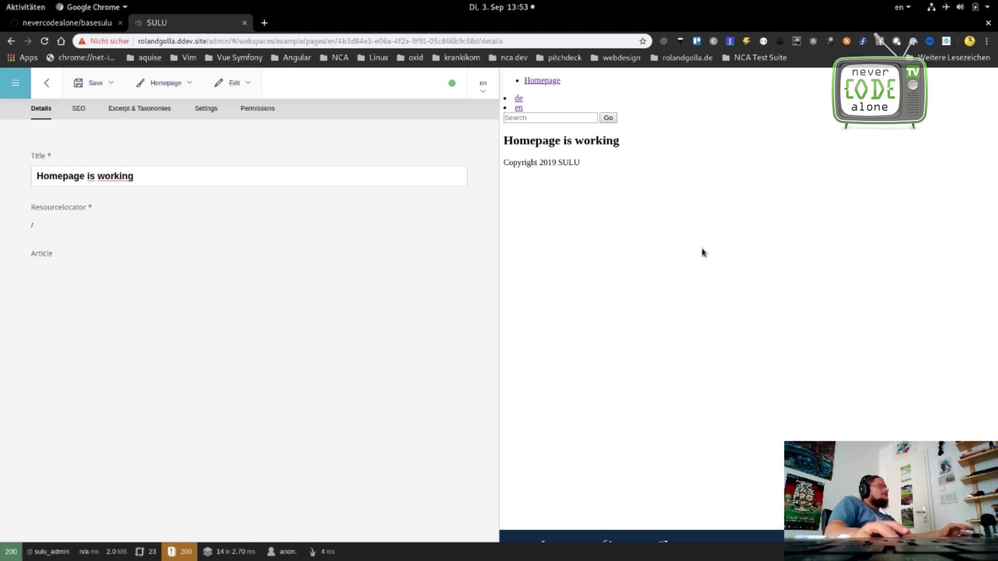
# - Save and publish the English homepage
pyautogui.click(102, 92)
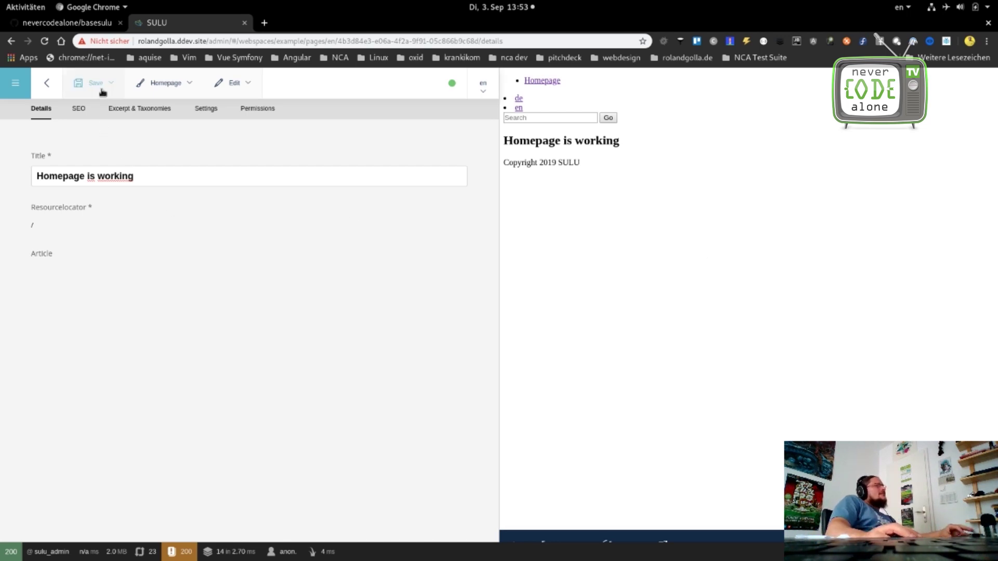
pyautogui.click(100, 91)
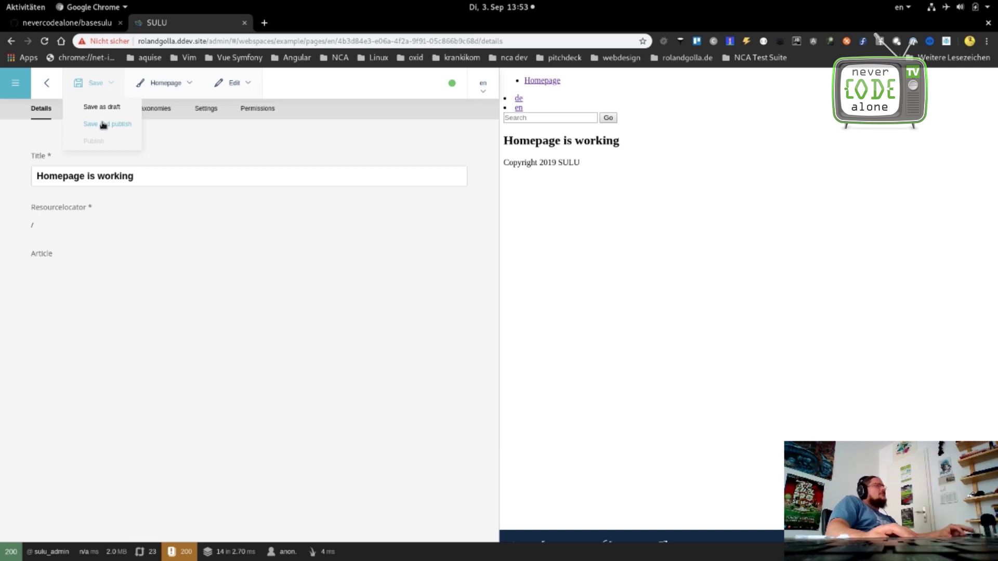
pyautogui.click(103, 125)
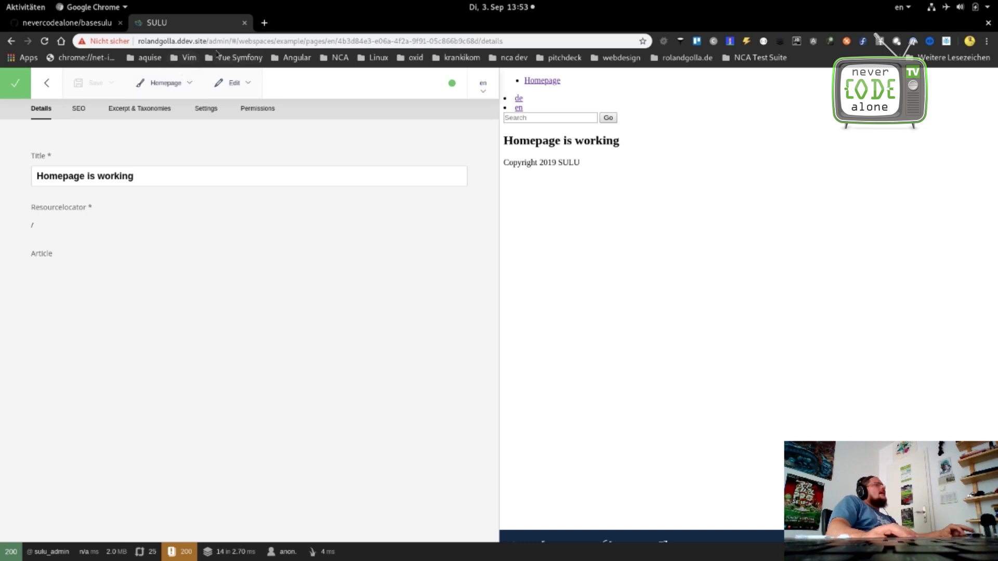
# - Remove /admin from the address and view the public site's English page
pyautogui.moveTo(209, 41); pyautogui.dragTo(611, 31)
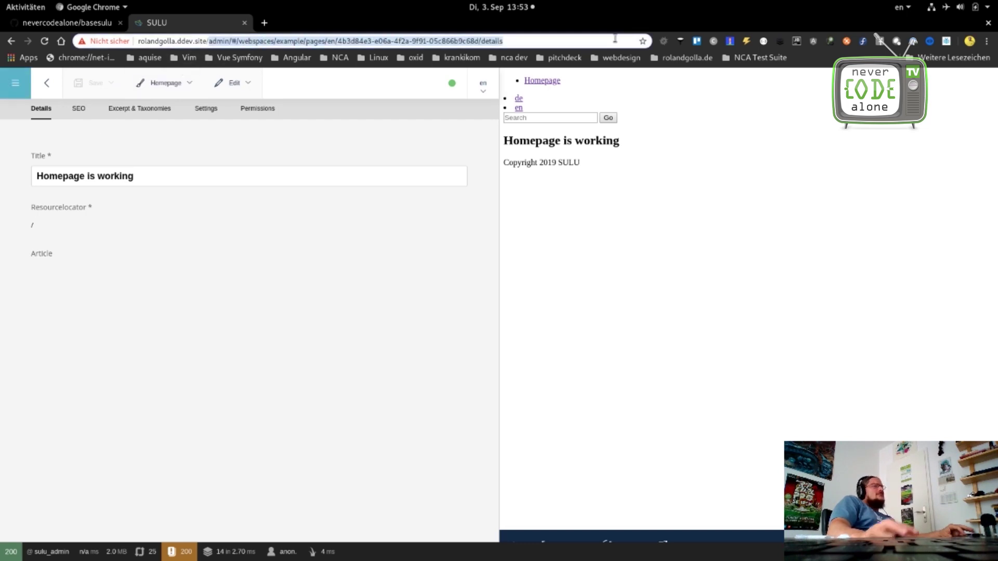
pyautogui.press('BackSpace')
pyautogui.press('Return')
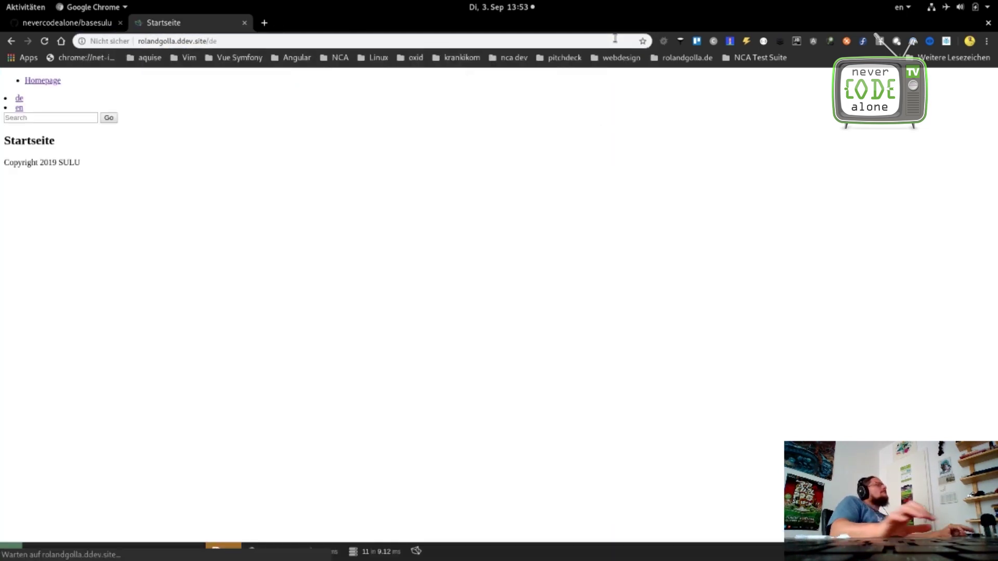
pyautogui.click(20, 109)
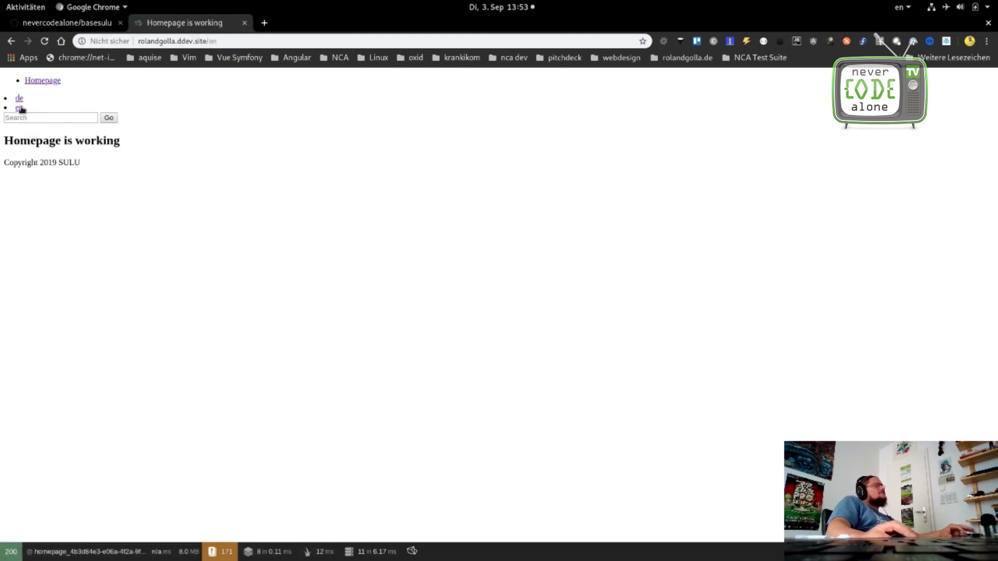